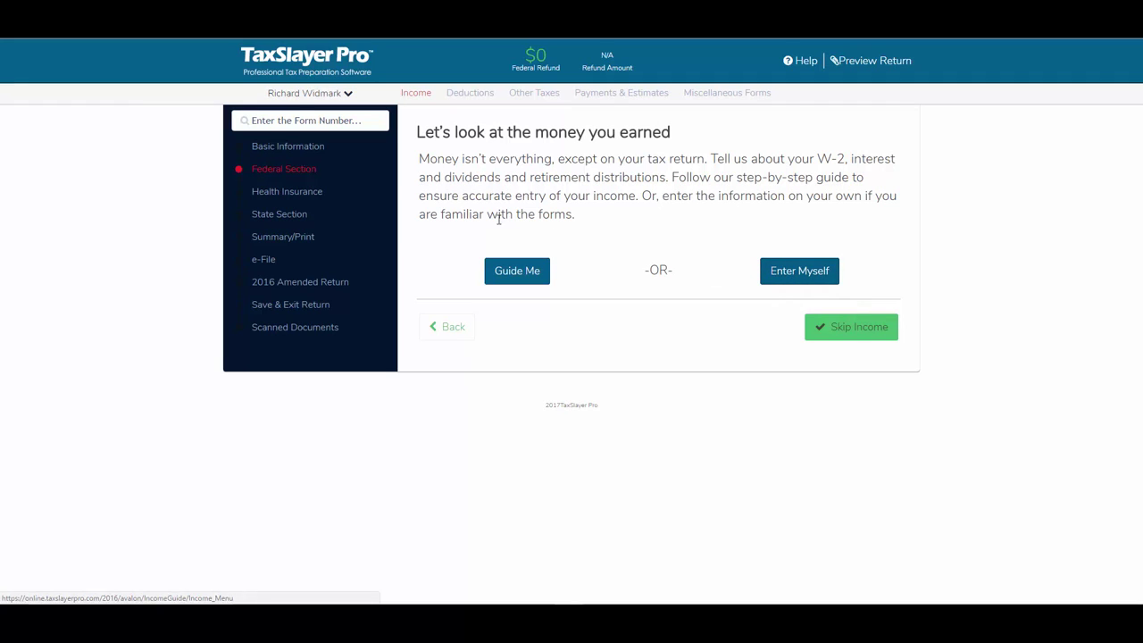
Search the form list for 'sched' and open the blank Schedule C form
{"action": "left_click", "coordinate": [290, 122]}
{"action": "type", "text": "s"}
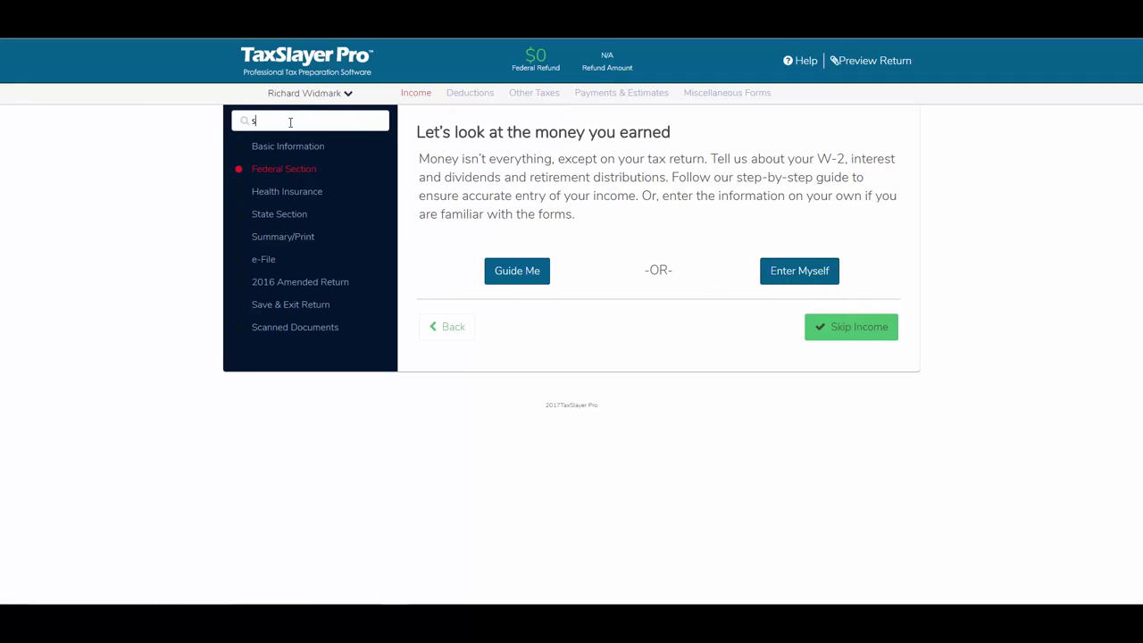
{"action": "type", "text": "ched"}
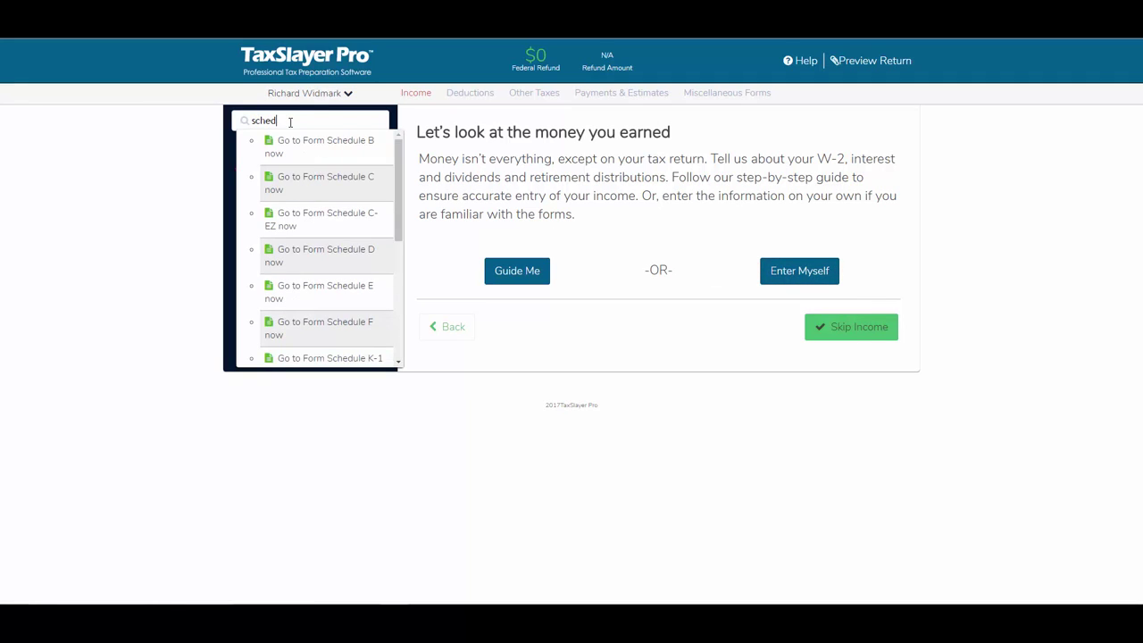
{"action": "left_click", "coordinate": [348, 184]}
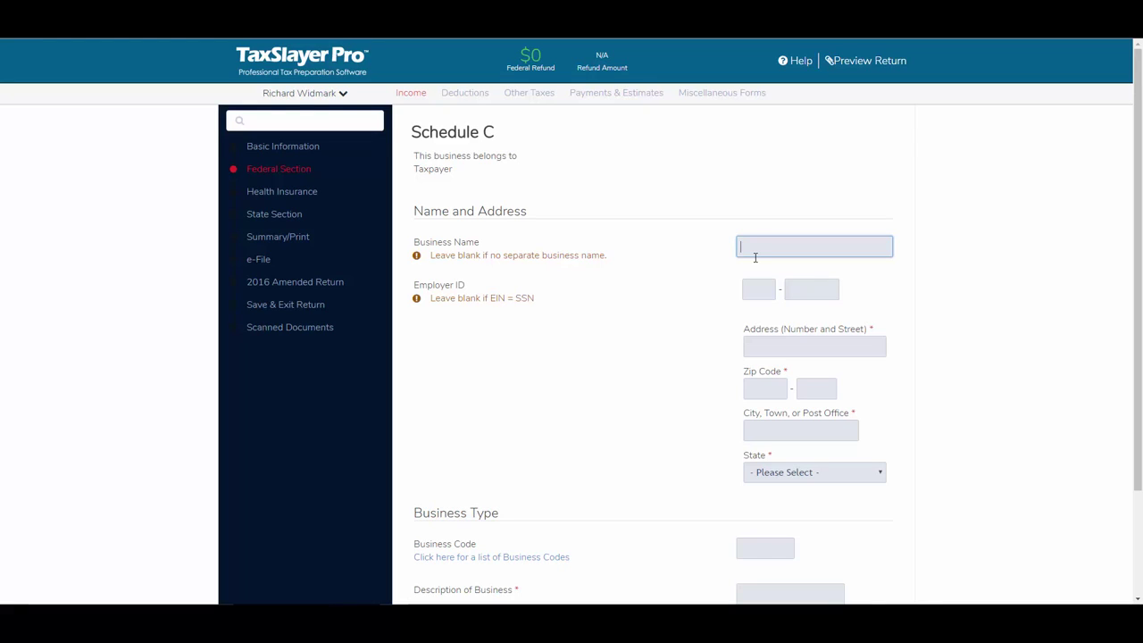
Enter the business name 'Lawn Doctor' and the business's employer ID number
{"action": "type", "text": "Lawn Doctor"}
{"action": "key", "text": "Tab"}
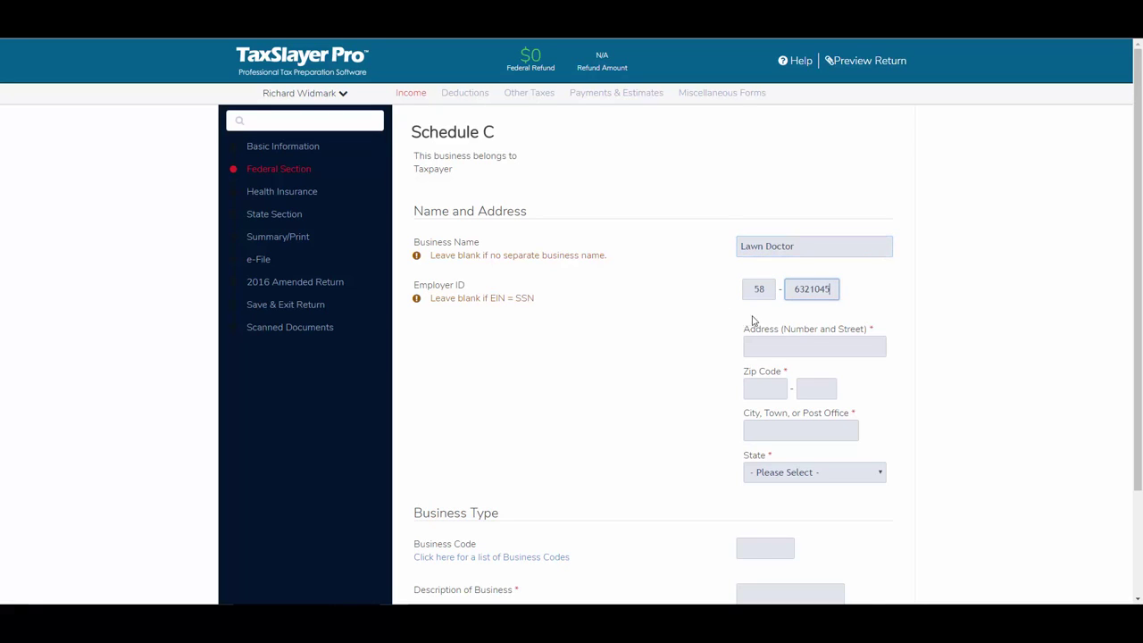
Enter the business street address and zip code, correcting the mistyped house number
{"action": "left_click", "coordinate": [754, 343]}
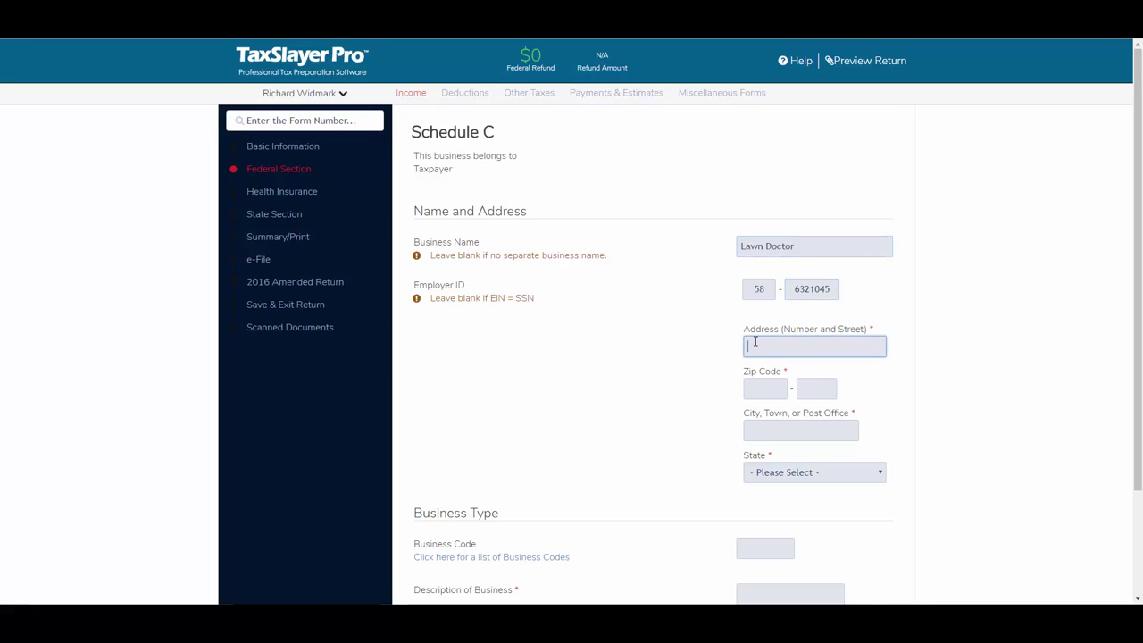
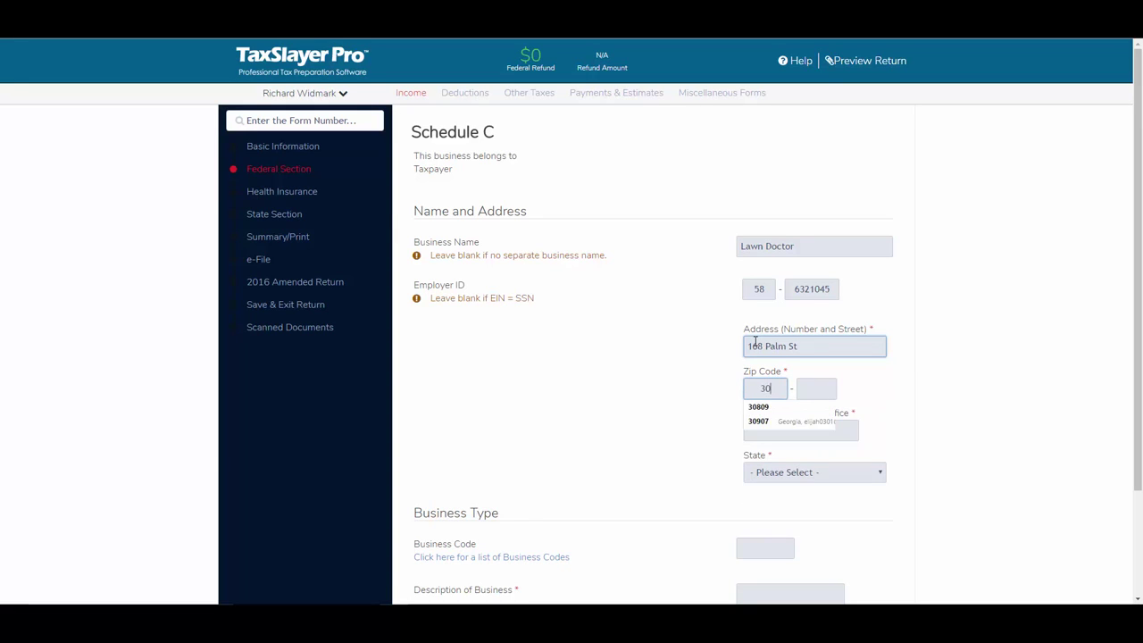
{"action": "left_click", "coordinate": [756, 346]}
{"action": "key", "text": "BackSpace"}
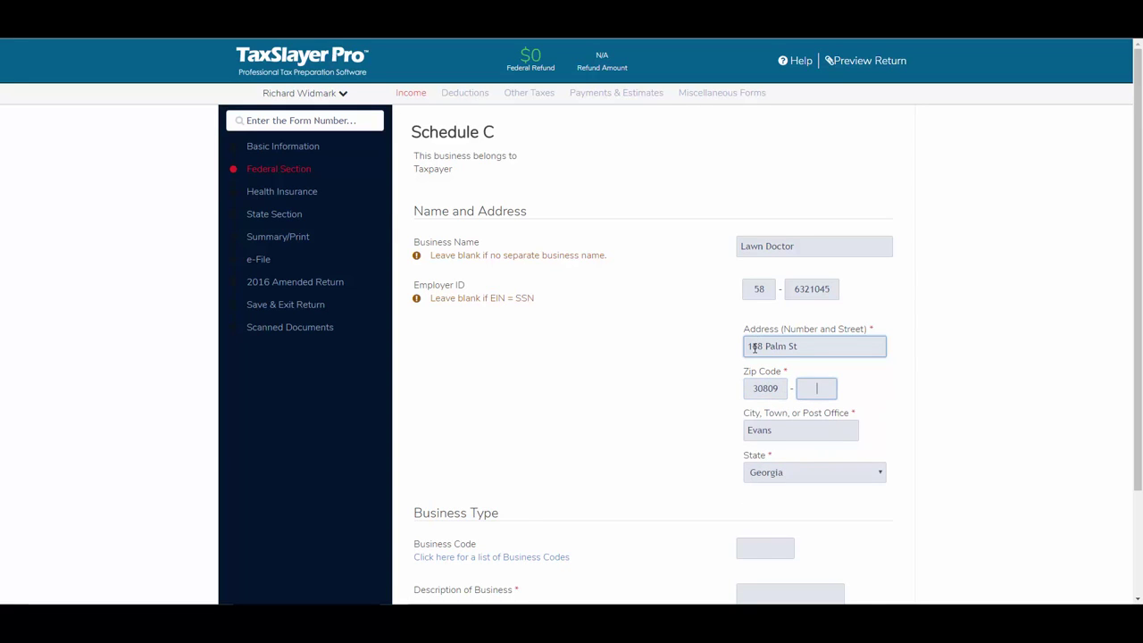
{"action": "type", "text": "6"}
{"action": "key", "text": "Tab"}
{"action": "key", "text": "Tab"}
{"action": "scroll", "coordinate": [695, 441], "scroll_direction": "down", "scroll_amount": 1}
{"action": "scroll", "coordinate": [695, 441], "scroll_direction": "down", "scroll_amount": 3}
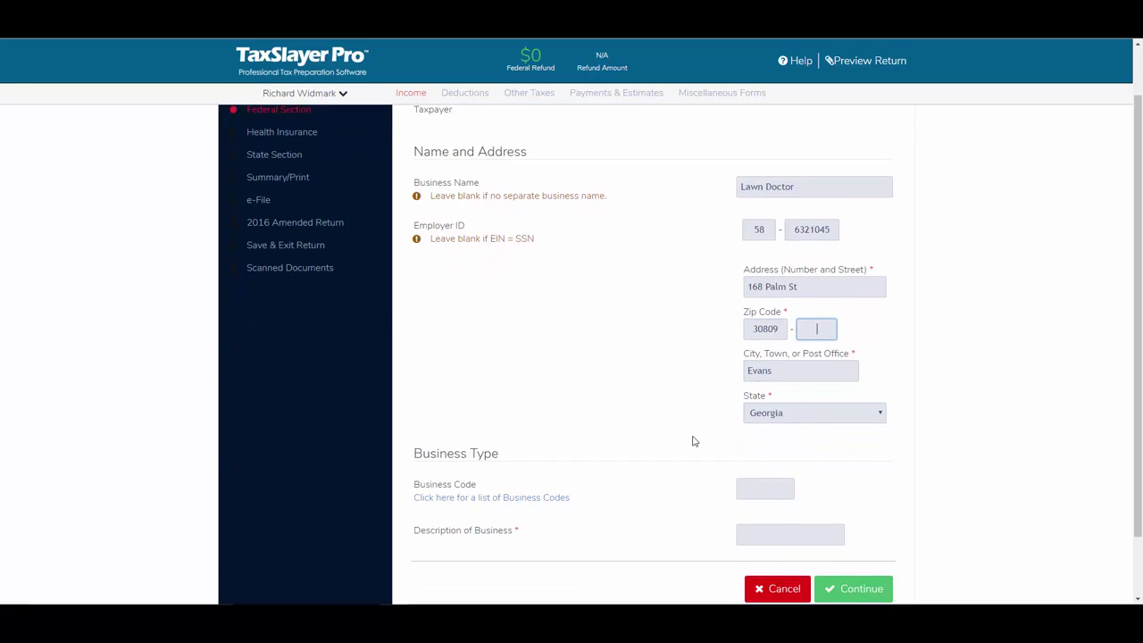
{"action": "scroll", "coordinate": [694, 441], "scroll_direction": "down", "scroll_amount": 1}
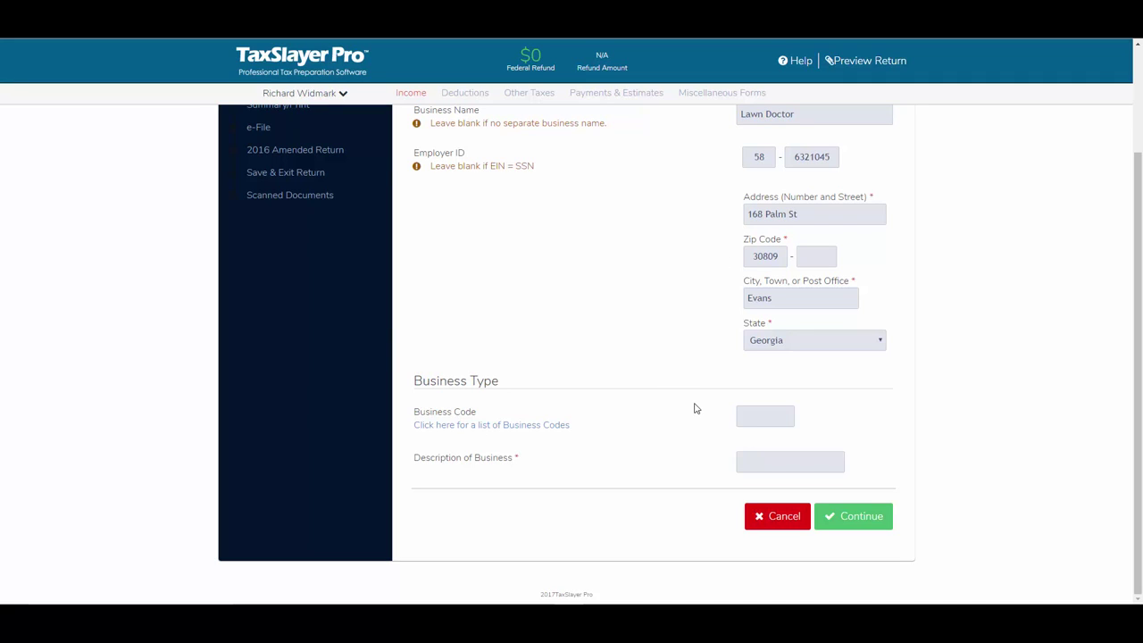
{"action": "left_click", "coordinate": [486, 430]}
{"action": "scroll", "coordinate": [577, 357], "scroll_direction": "down", "scroll_amount": 1}
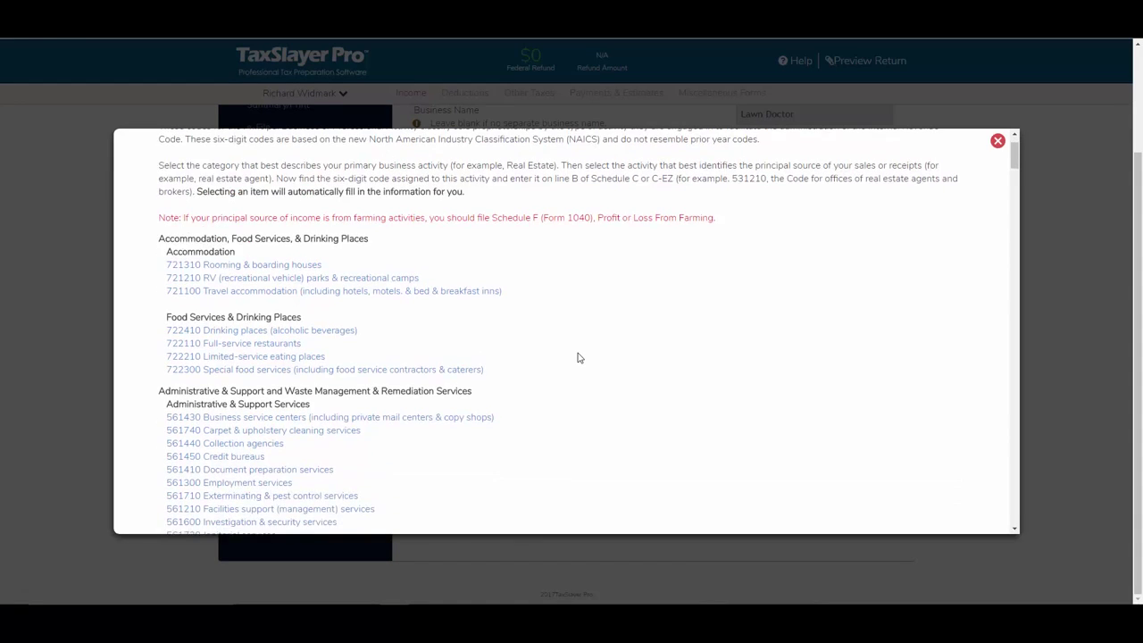
{"action": "scroll", "coordinate": [577, 357], "scroll_direction": "down", "scroll_amount": 5}
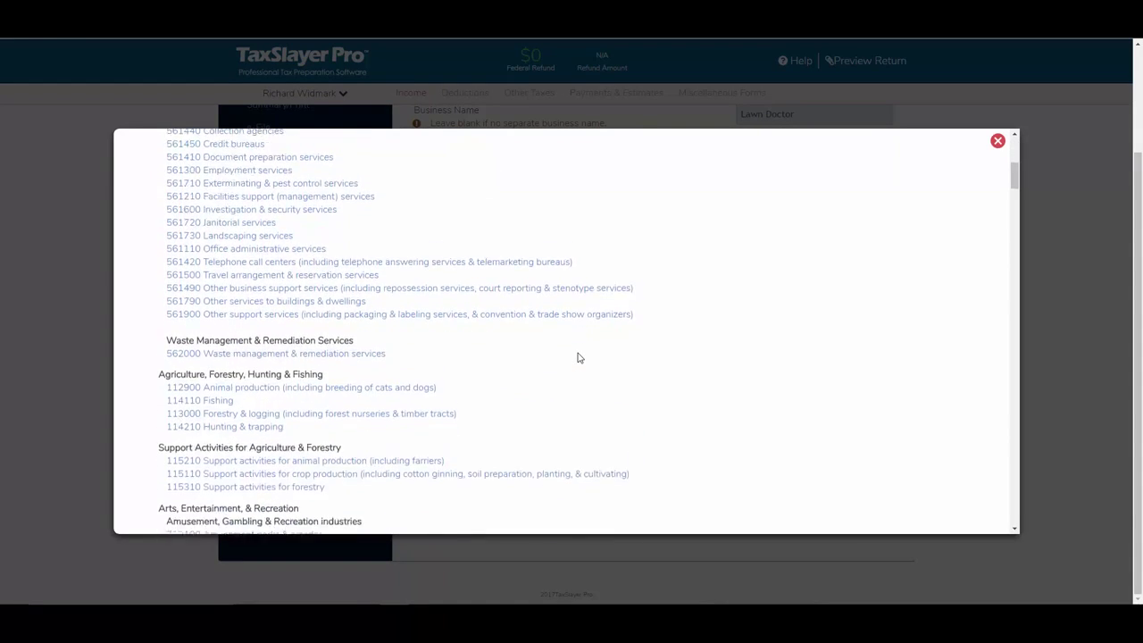
{"action": "scroll", "coordinate": [577, 357], "scroll_direction": "down", "scroll_amount": 5}
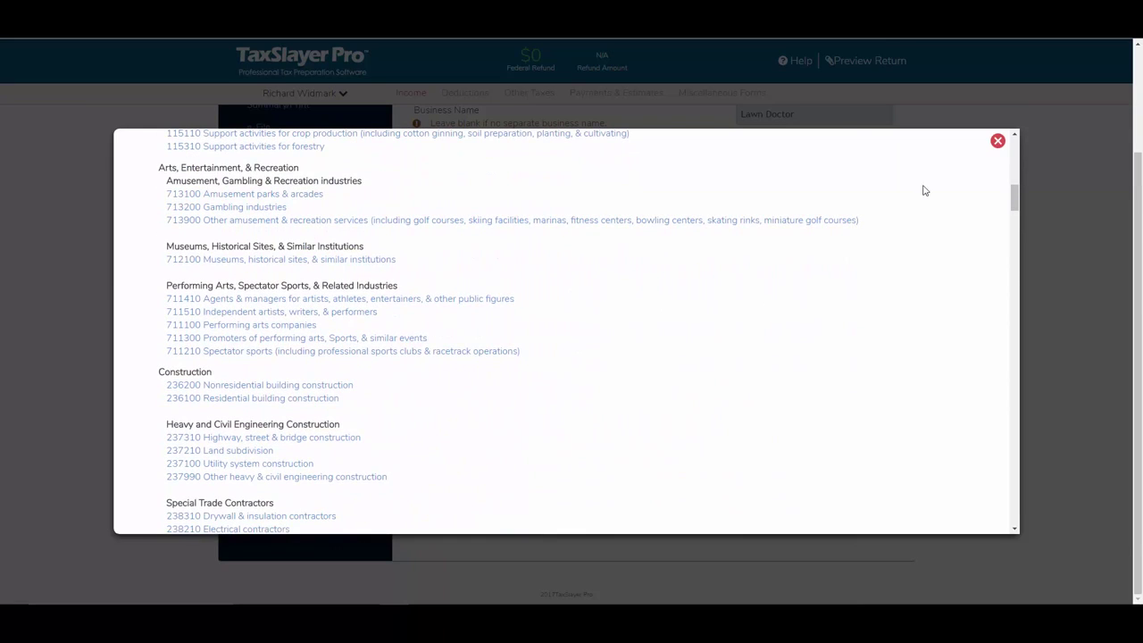
{"action": "left_click", "coordinate": [998, 141]}
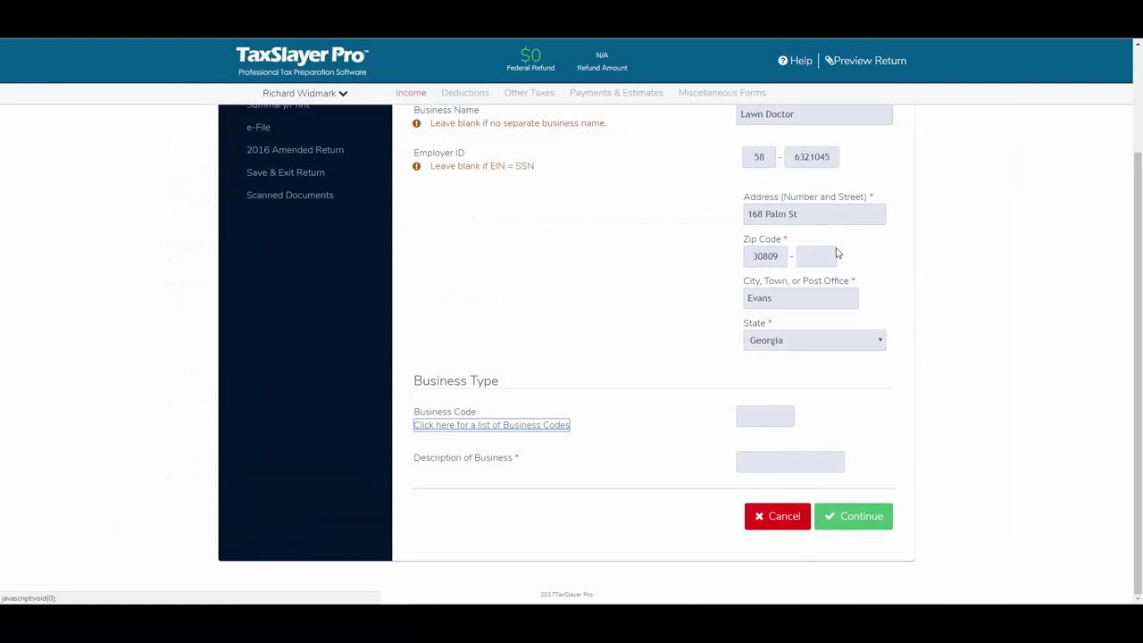
Describe the business as 'Landscaper' and save the basic business information
{"action": "left_click", "coordinate": [759, 462]}
{"action": "type", "text": "L"}
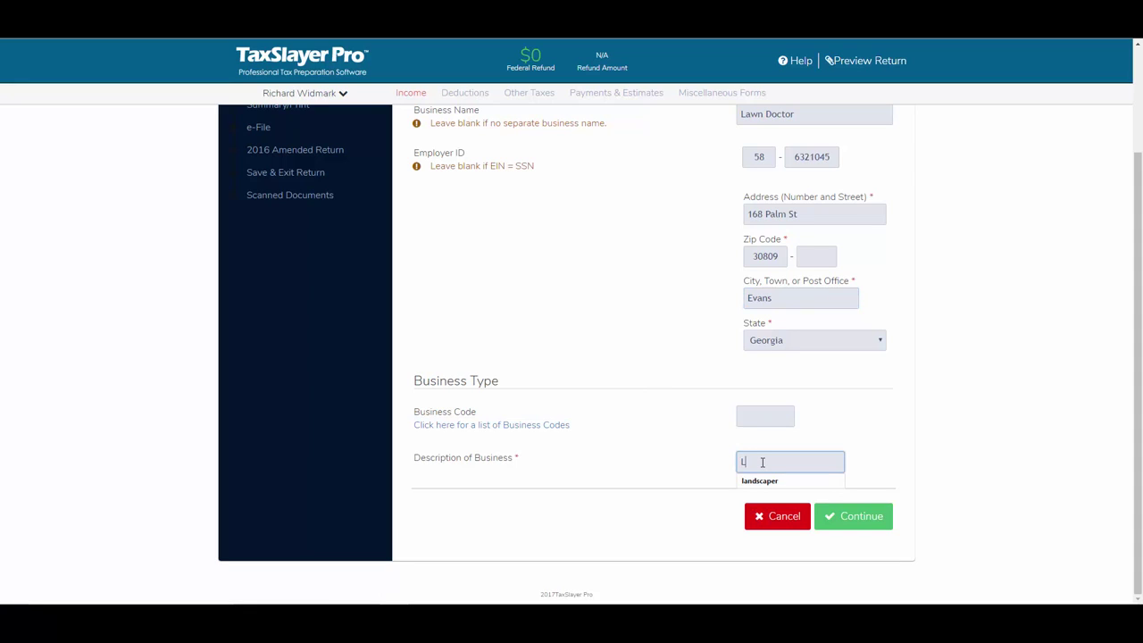
{"action": "type", "text": "andscaper"}
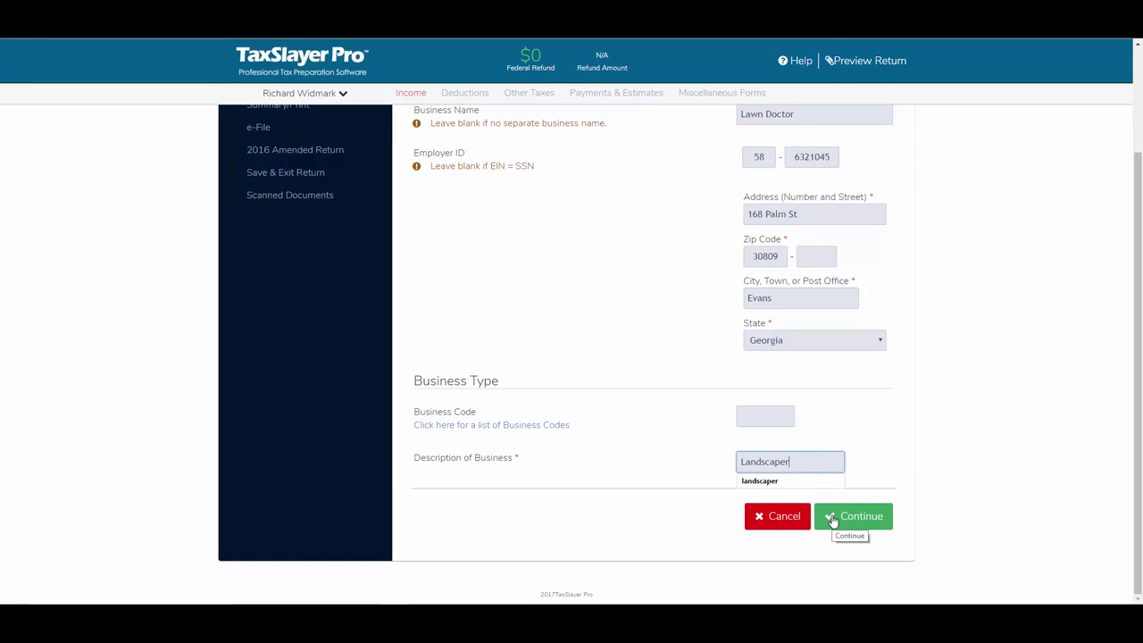
{"action": "left_click", "coordinate": [833, 520]}
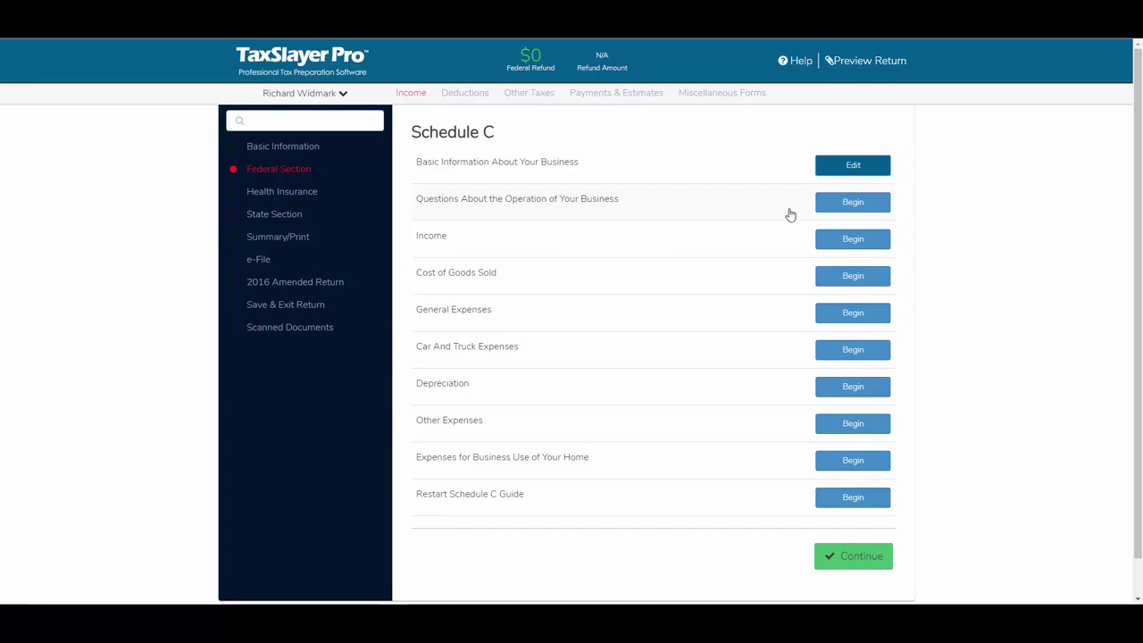
{"action": "left_click", "coordinate": [853, 203]}
{"action": "scroll", "coordinate": [825, 268], "scroll_direction": "down", "scroll_amount": 1}
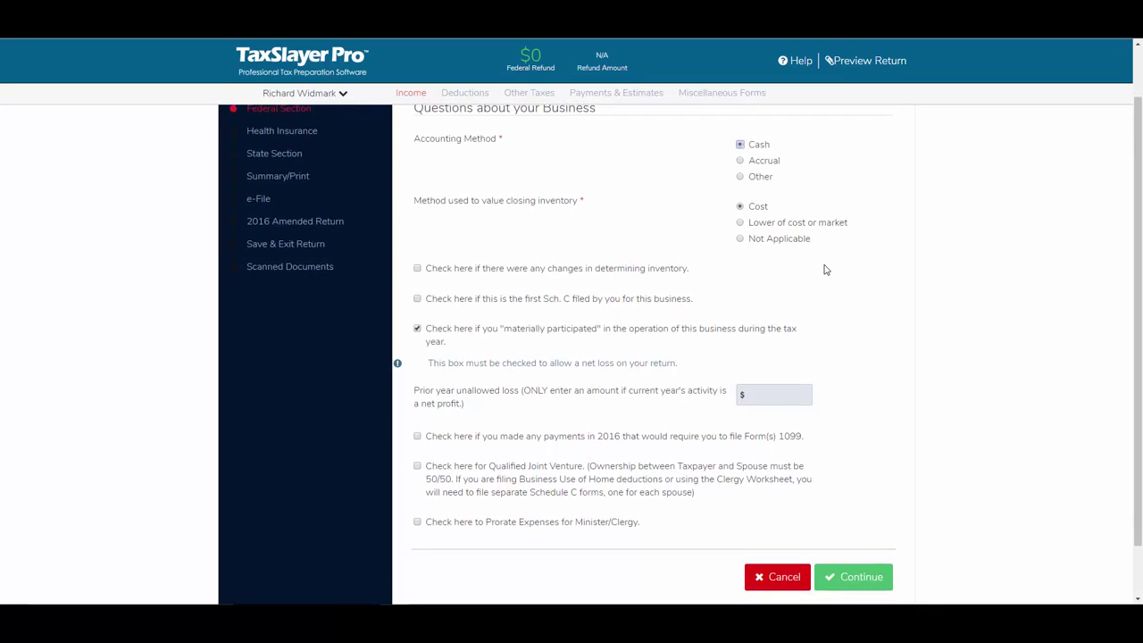
{"action": "scroll", "coordinate": [826, 269], "scroll_direction": "down", "scroll_amount": 1}
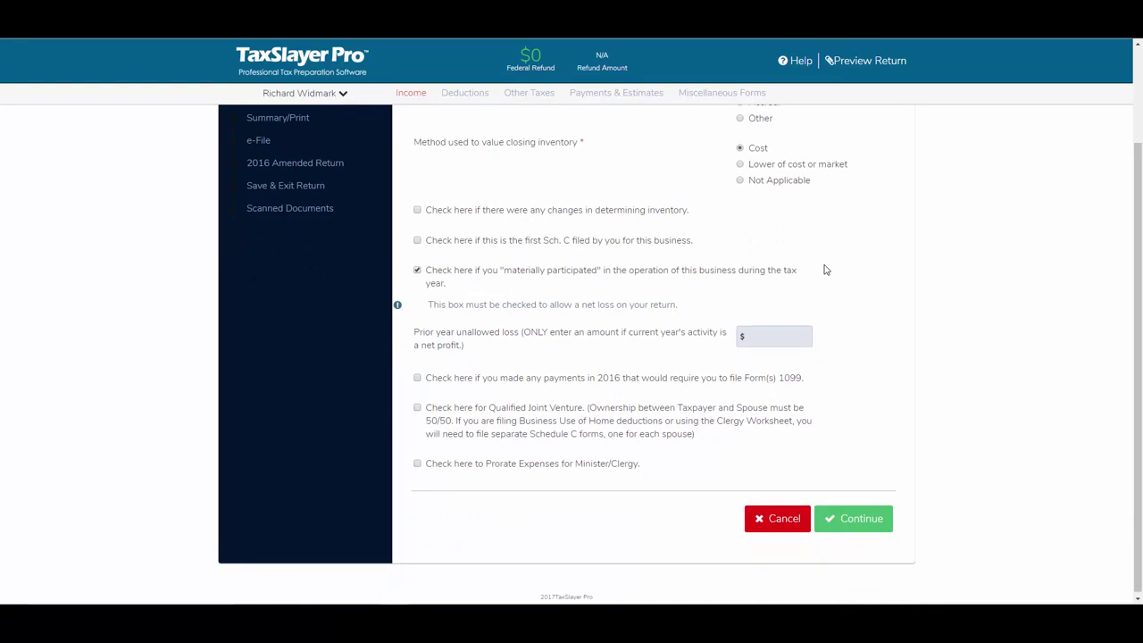
{"action": "scroll", "coordinate": [826, 270], "scroll_direction": "up", "scroll_amount": 1}
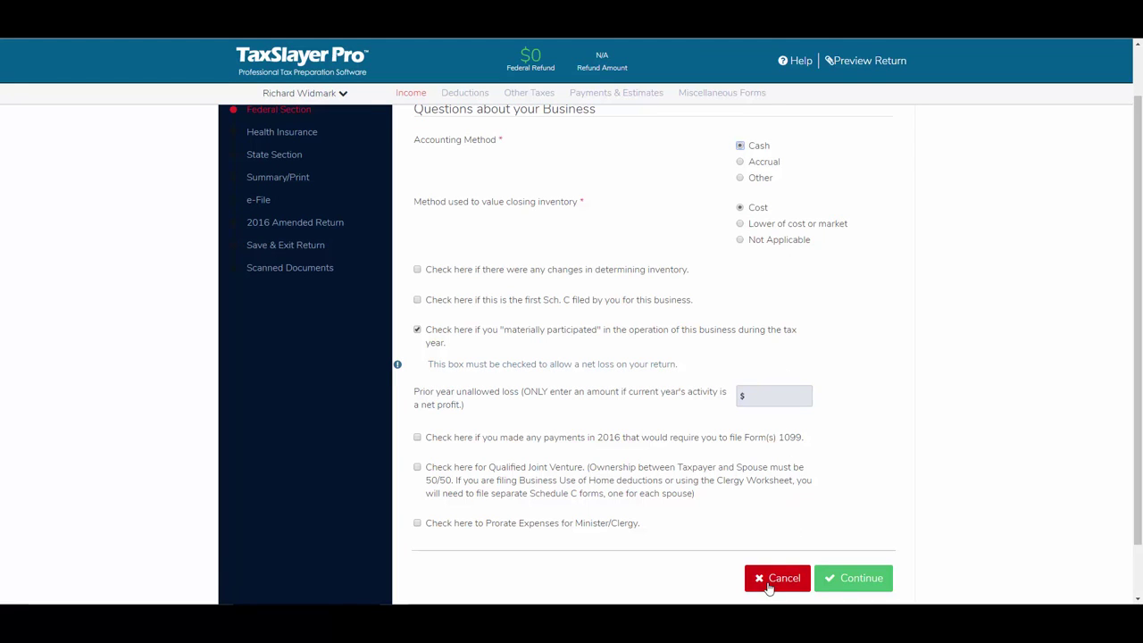
{"action": "left_click", "coordinate": [773, 581]}
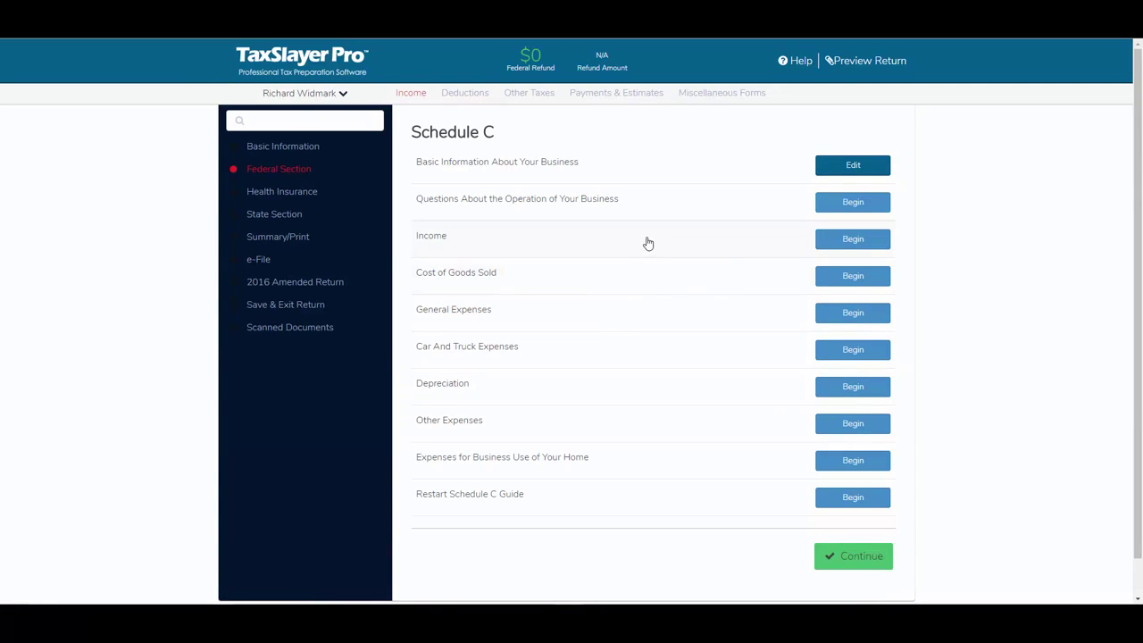
Enter $35000 as gross receipts or sales in the Income section and save
{"action": "left_click", "coordinate": [853, 240]}
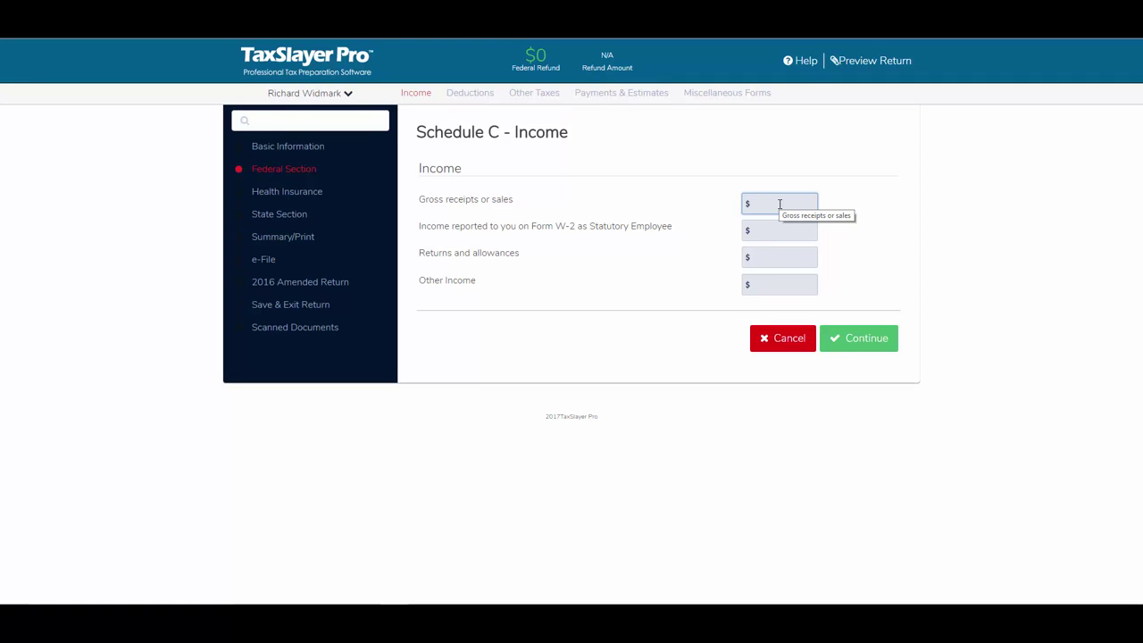
{"action": "type", "text": "35000"}
{"action": "left_click", "coordinate": [855, 342]}
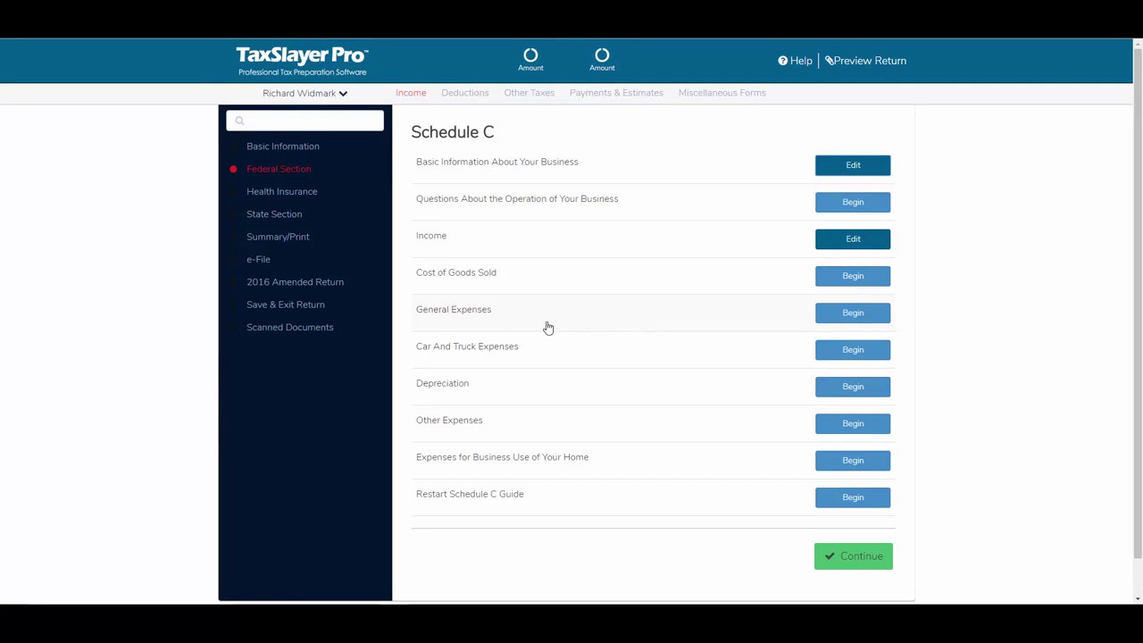
Enter general expenses: Advertising $500, Legal and professional services $1500, Supplies $3500
{"action": "left_click", "coordinate": [833, 322]}
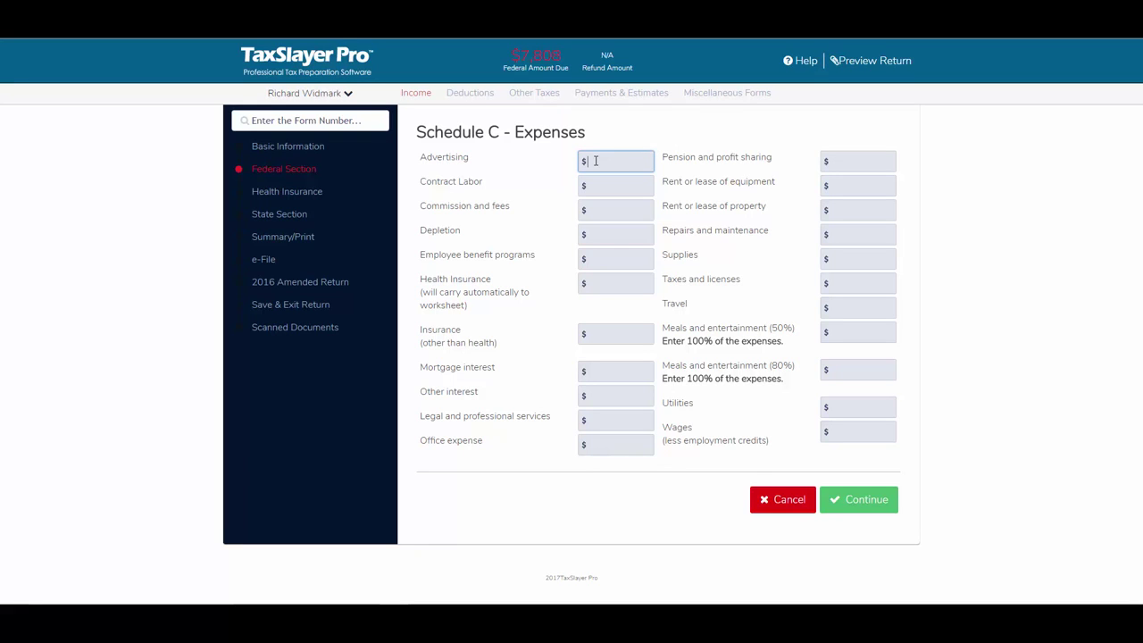
{"action": "type", "text": "500"}
{"action": "left_click", "coordinate": [599, 415]}
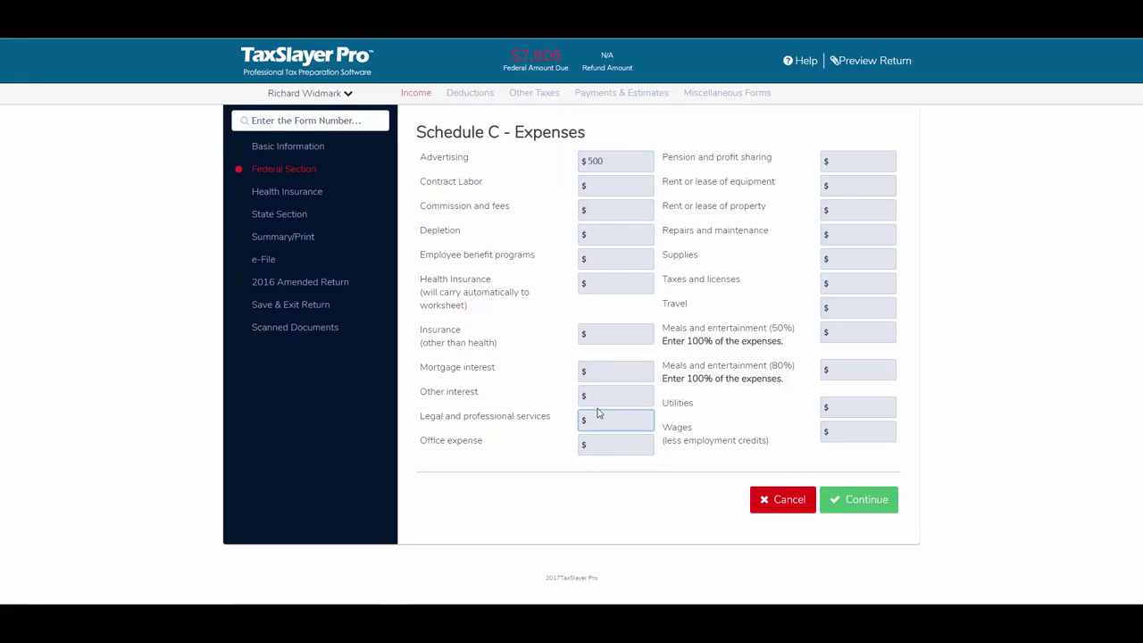
{"action": "type", "text": "15"}
{"action": "left_click", "coordinate": [846, 260]}
{"action": "type", "text": "3500"}
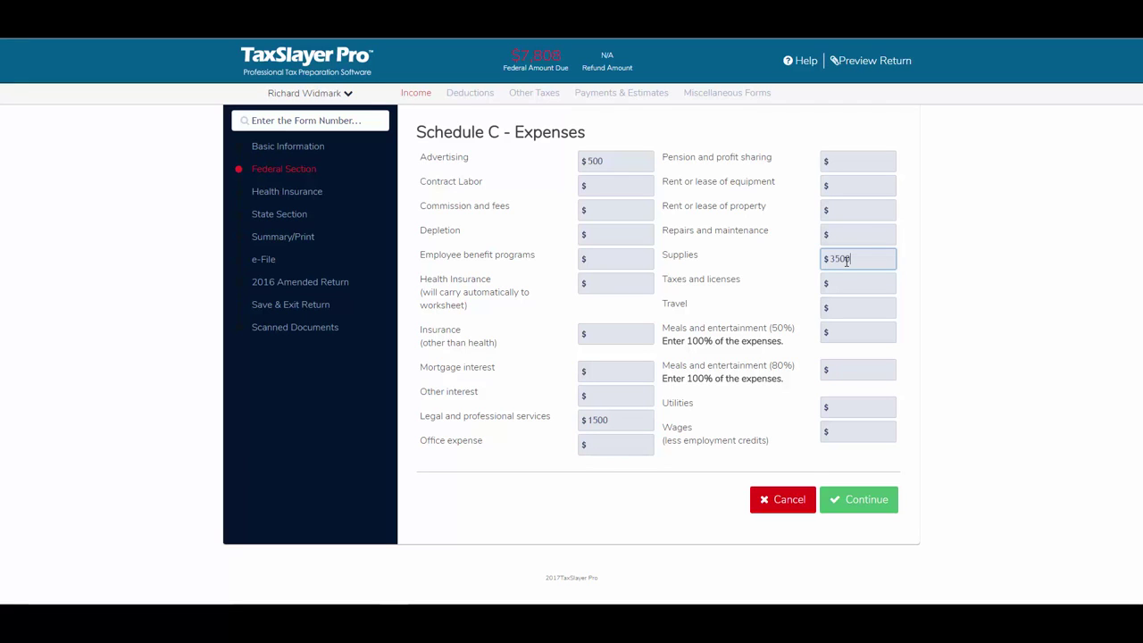
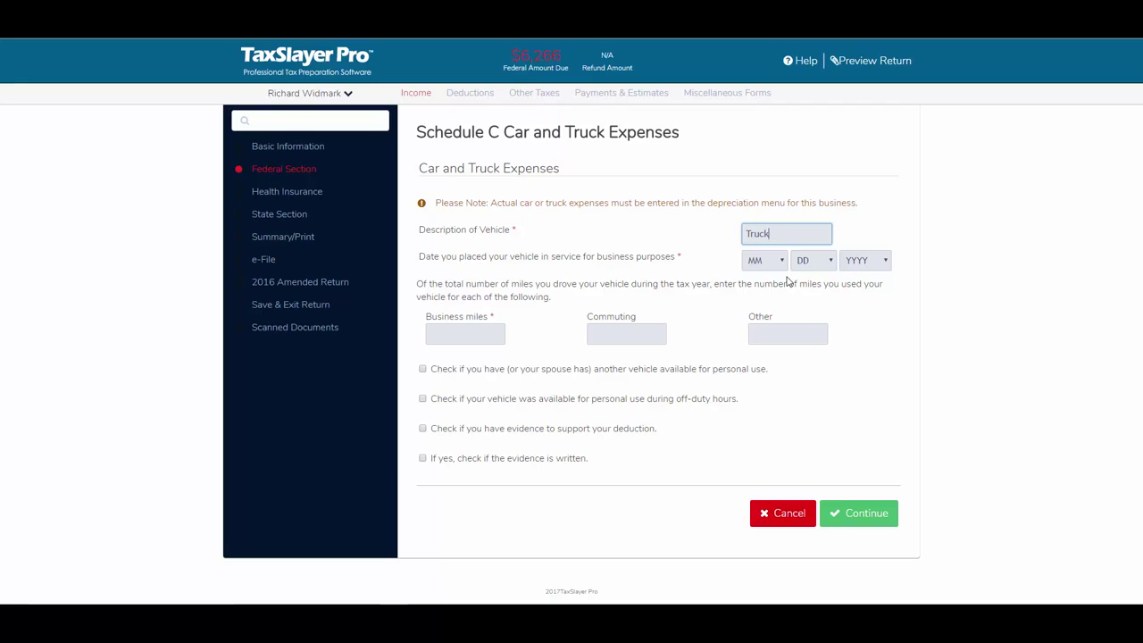
Set the truck's in-service date to 1/1/2015 and enter 18000 business, 1000 commuting, 3000 other miles
{"action": "left_click", "coordinate": [782, 264]}
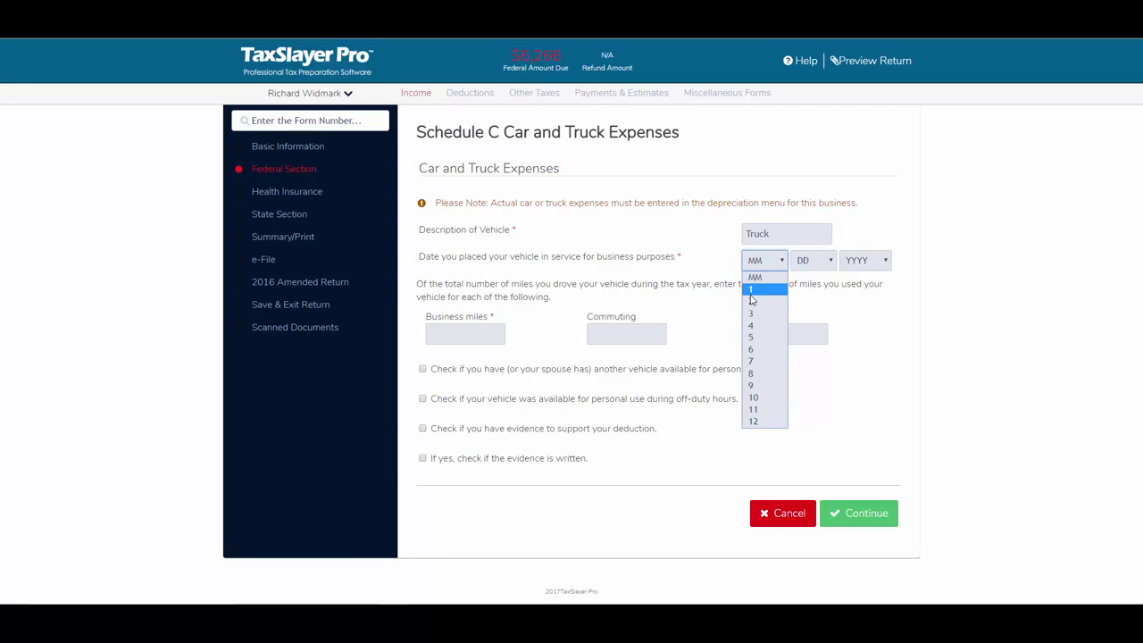
{"action": "left_click", "coordinate": [752, 289]}
{"action": "left_click", "coordinate": [827, 262]}
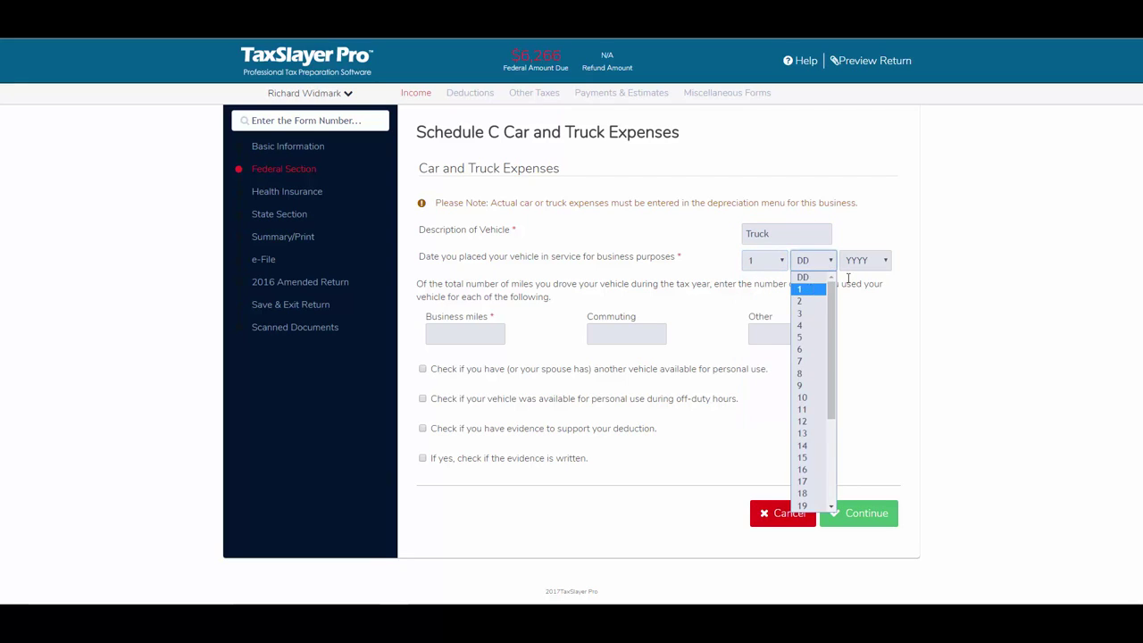
{"action": "left_click", "coordinate": [815, 288]}
{"action": "left_click", "coordinate": [884, 260]}
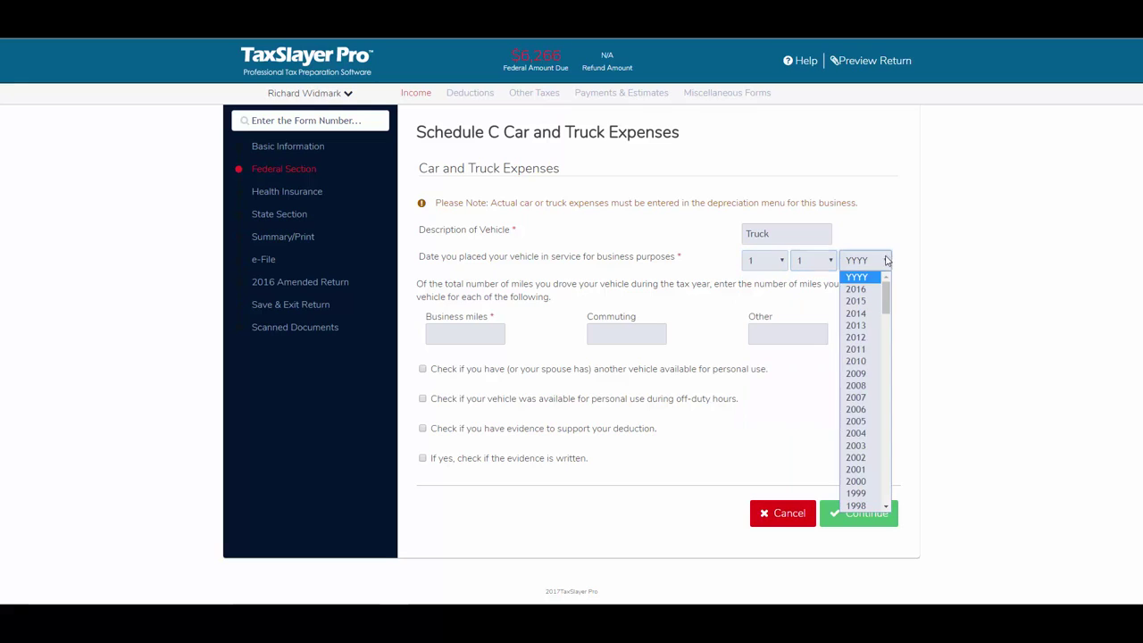
{"action": "left_click", "coordinate": [866, 301]}
{"action": "left_click", "coordinate": [480, 330]}
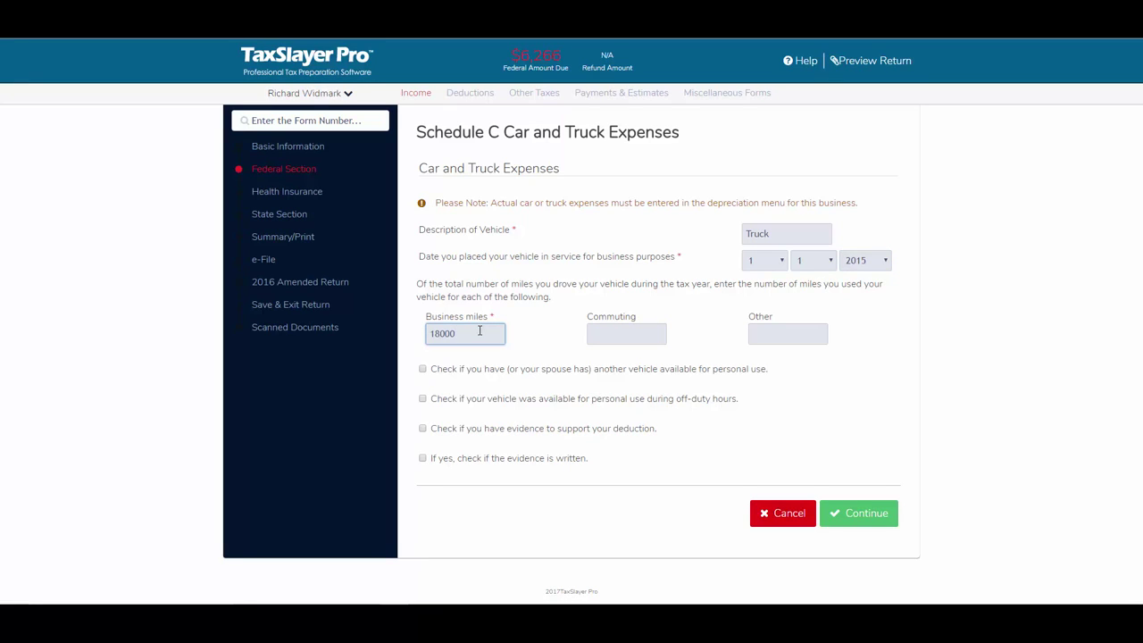
{"action": "left_click", "coordinate": [602, 332]}
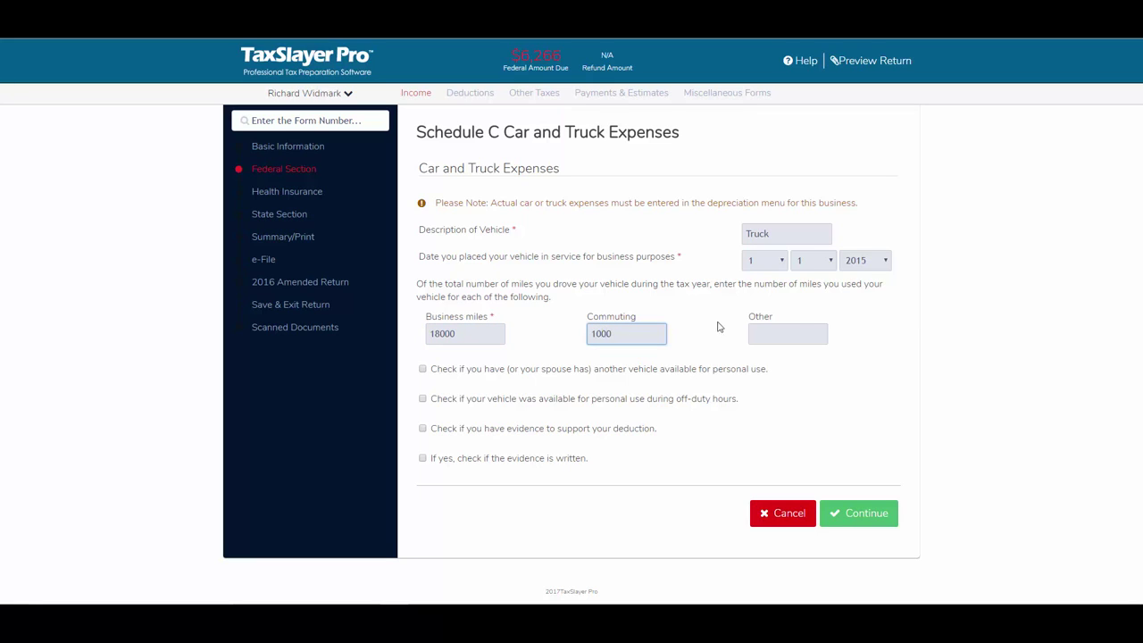
{"action": "left_click", "coordinate": [788, 333]}
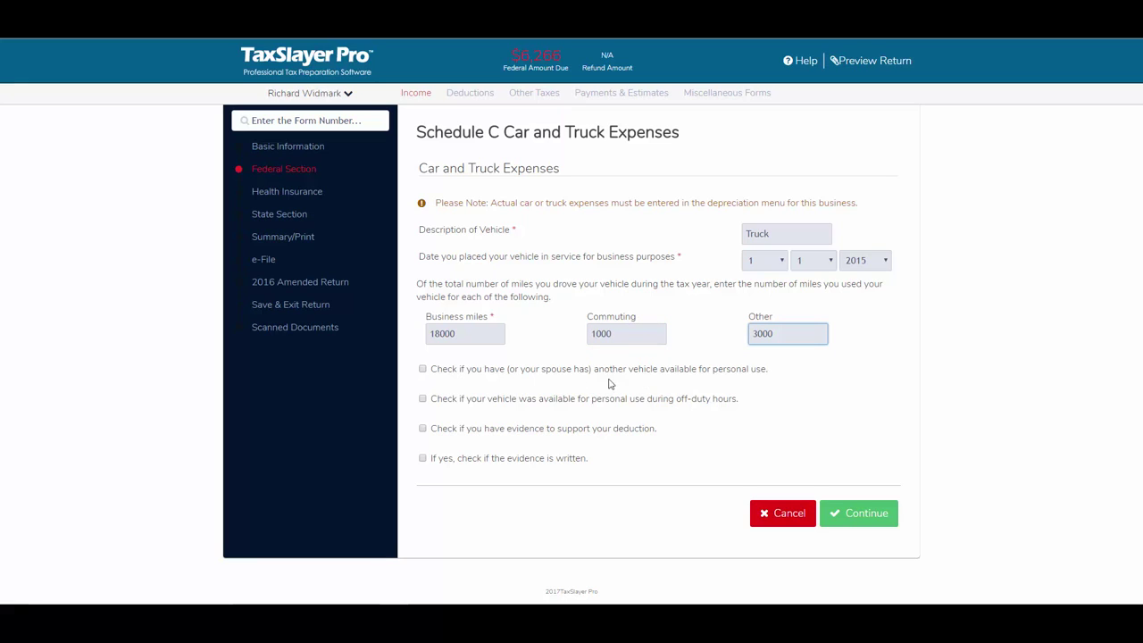
Answer yes to all four vehicle questions and save the truck's expenses
{"action": "left_click", "coordinate": [424, 368]}
{"action": "left_click", "coordinate": [423, 399]}
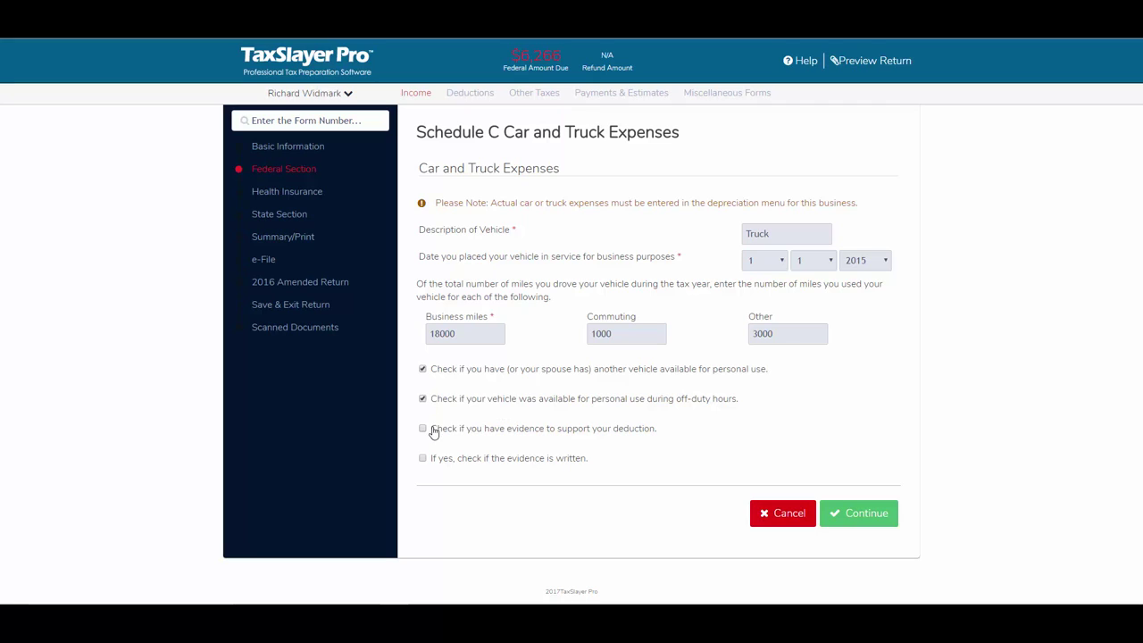
{"action": "left_click", "coordinate": [423, 433]}
{"action": "left_click", "coordinate": [424, 459]}
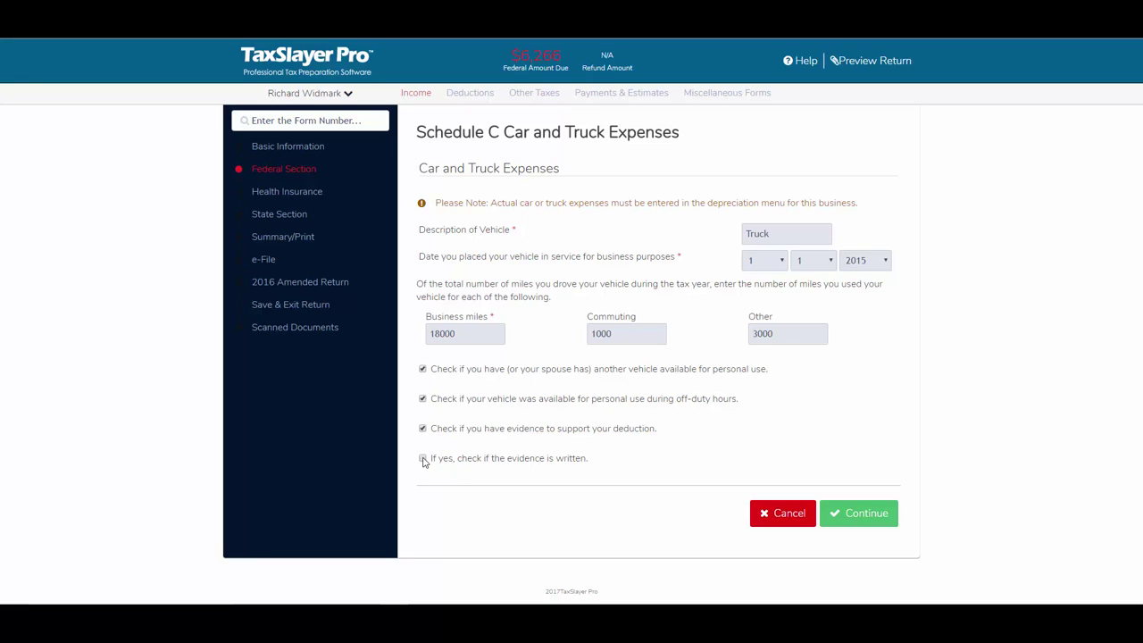
{"action": "left_click", "coordinate": [849, 521]}
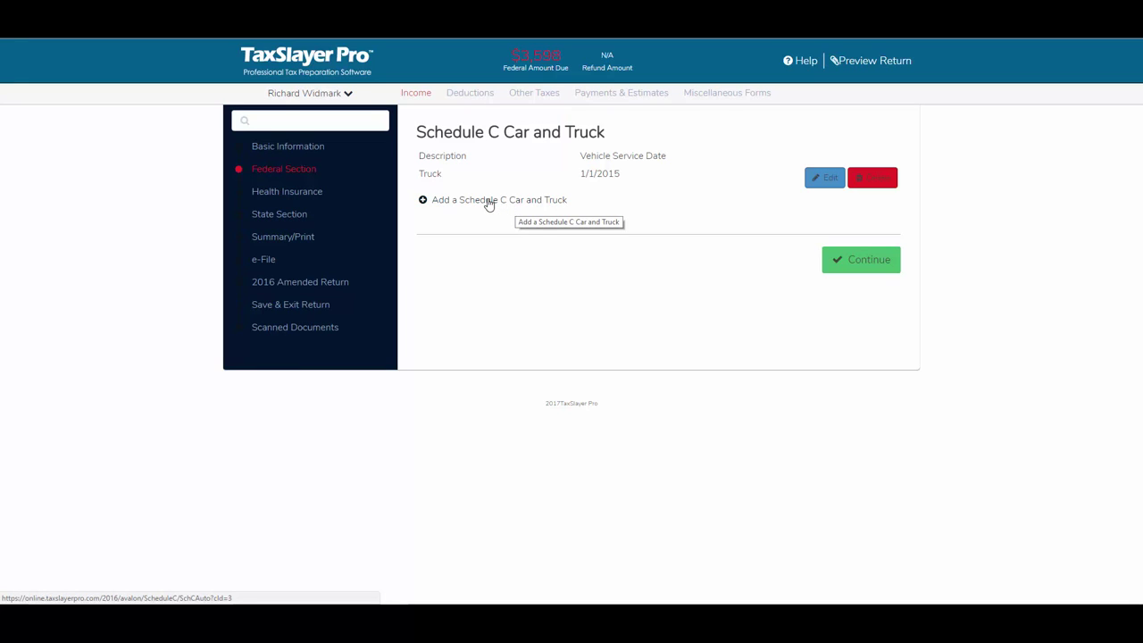
Finish the car and truck list and start the Schedule C depreciation section
{"action": "left_click", "coordinate": [845, 260]}
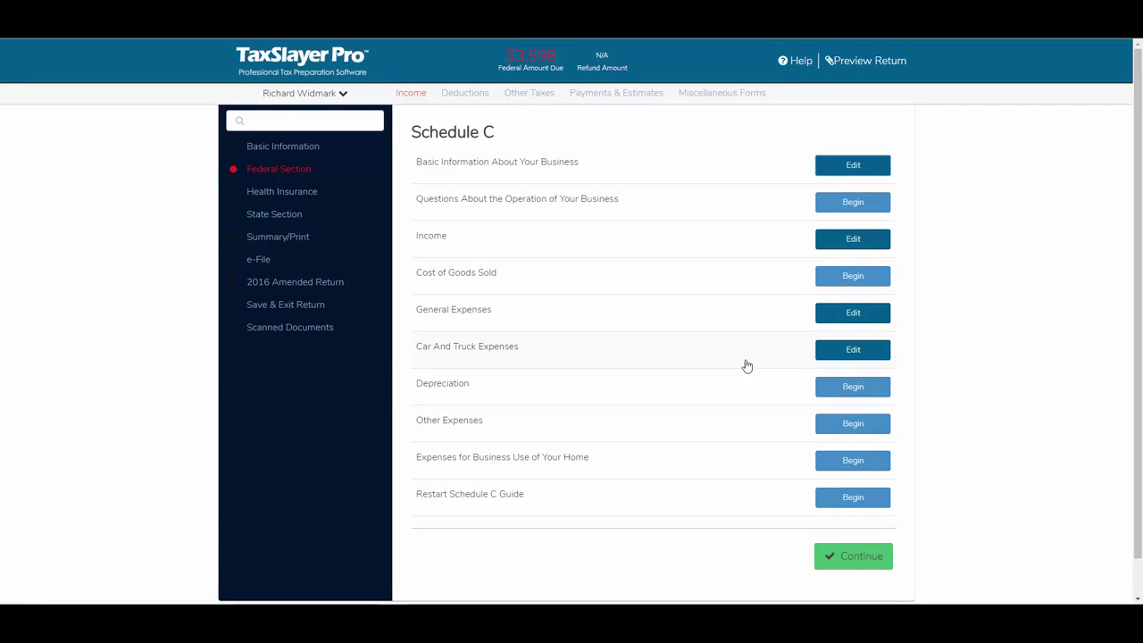
{"action": "left_click", "coordinate": [846, 388]}
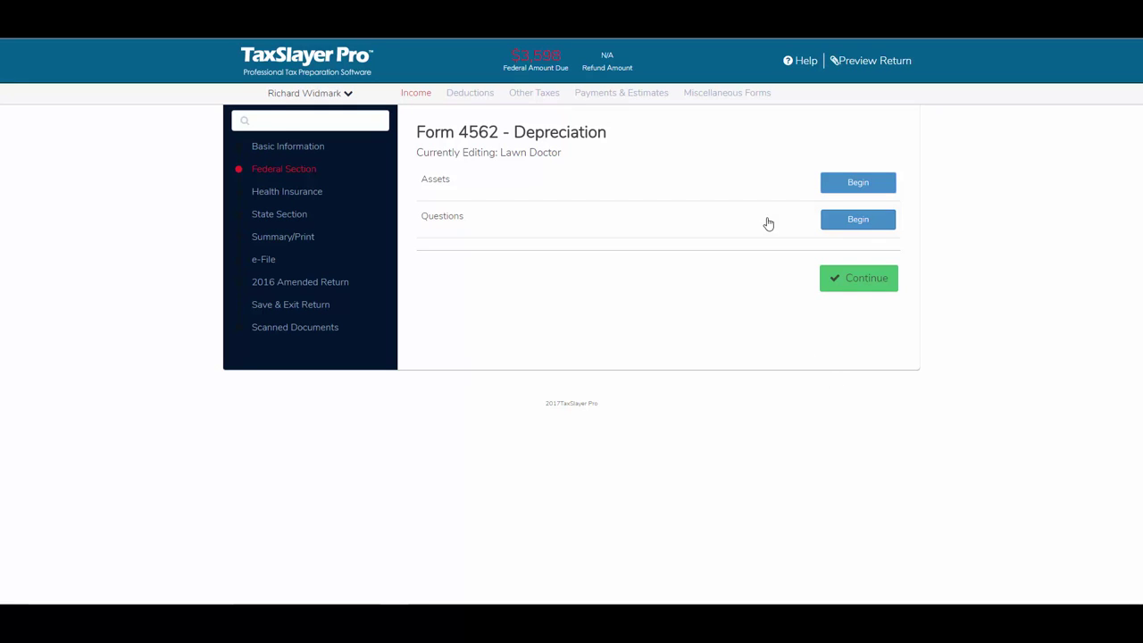
Start a new computer asset placed in service on 1/1/2015
{"action": "left_click", "coordinate": [843, 188]}
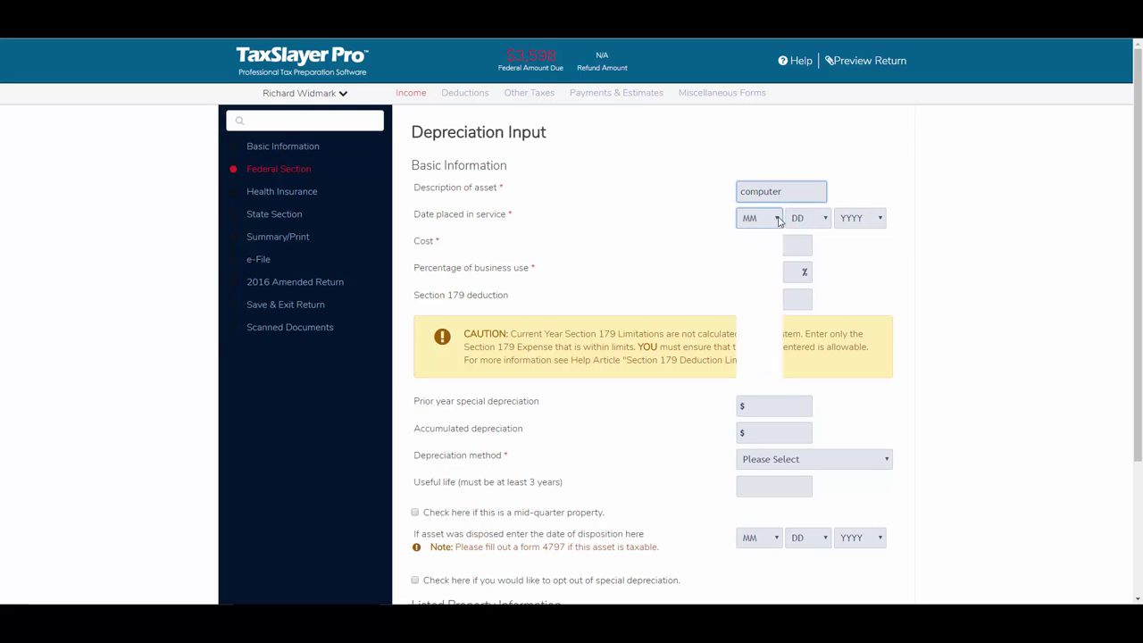
{"action": "left_click", "coordinate": [776, 220]}
{"action": "left_click", "coordinate": [749, 249]}
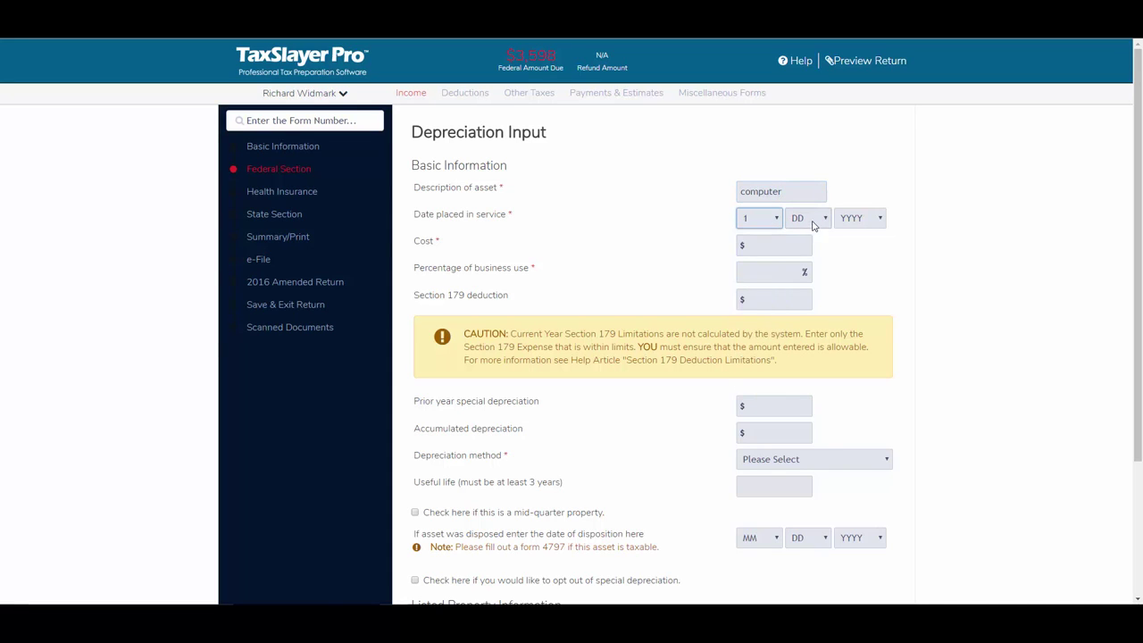
{"action": "left_click", "coordinate": [804, 219]}
{"action": "left_click", "coordinate": [804, 247]}
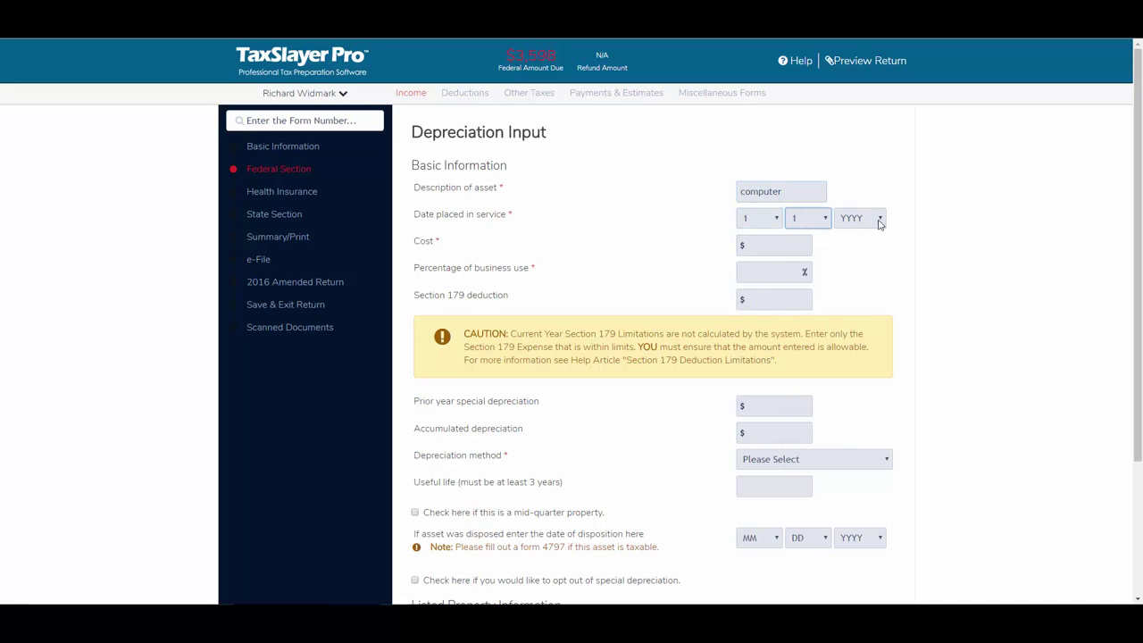
{"action": "left_click", "coordinate": [878, 218]}
{"action": "left_click", "coordinate": [854, 261]}
Enter the asset's $2600 cost, 100% business use and $360 accumulated depreciation
{"action": "left_click", "coordinate": [767, 251]}
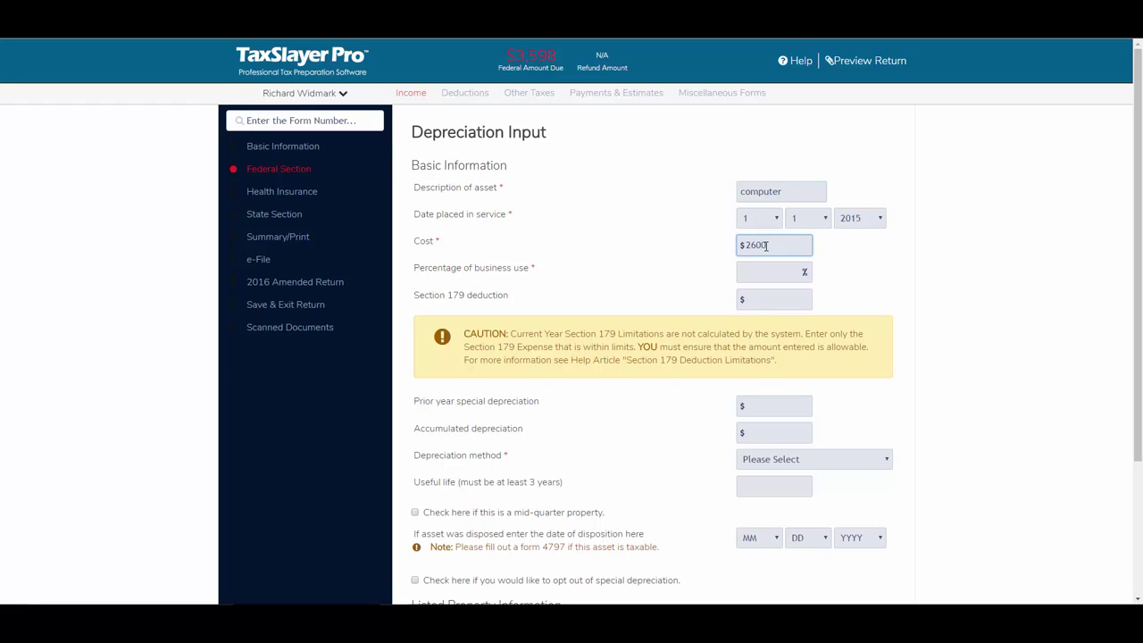
{"action": "left_click", "coordinate": [784, 271]}
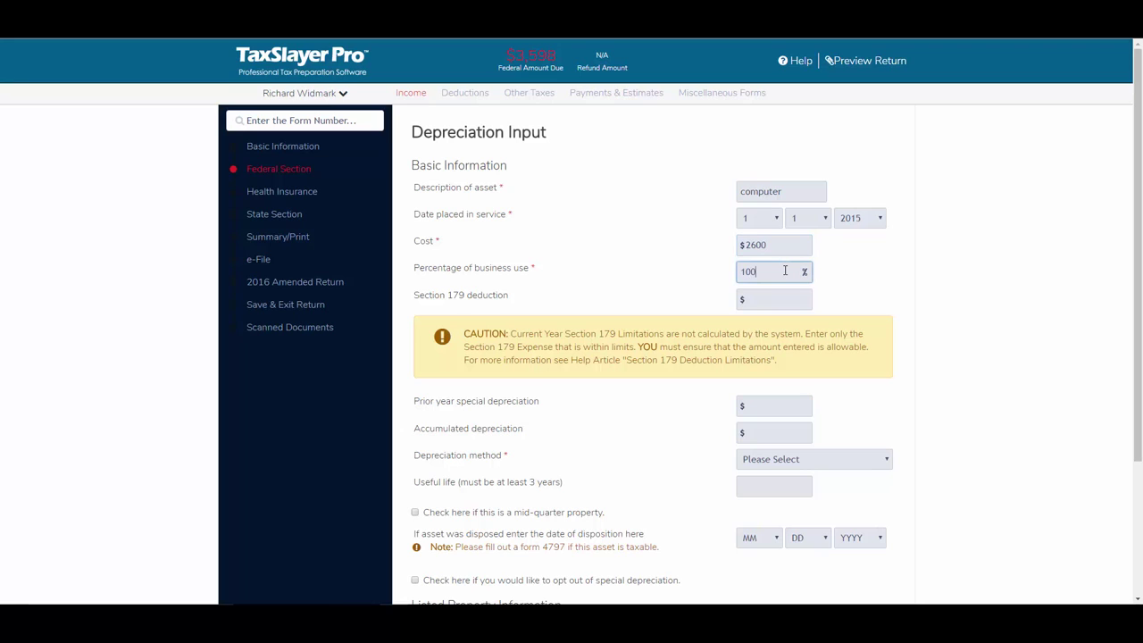
{"action": "scroll", "coordinate": [766, 431], "scroll_direction": "down", "scroll_amount": 1}
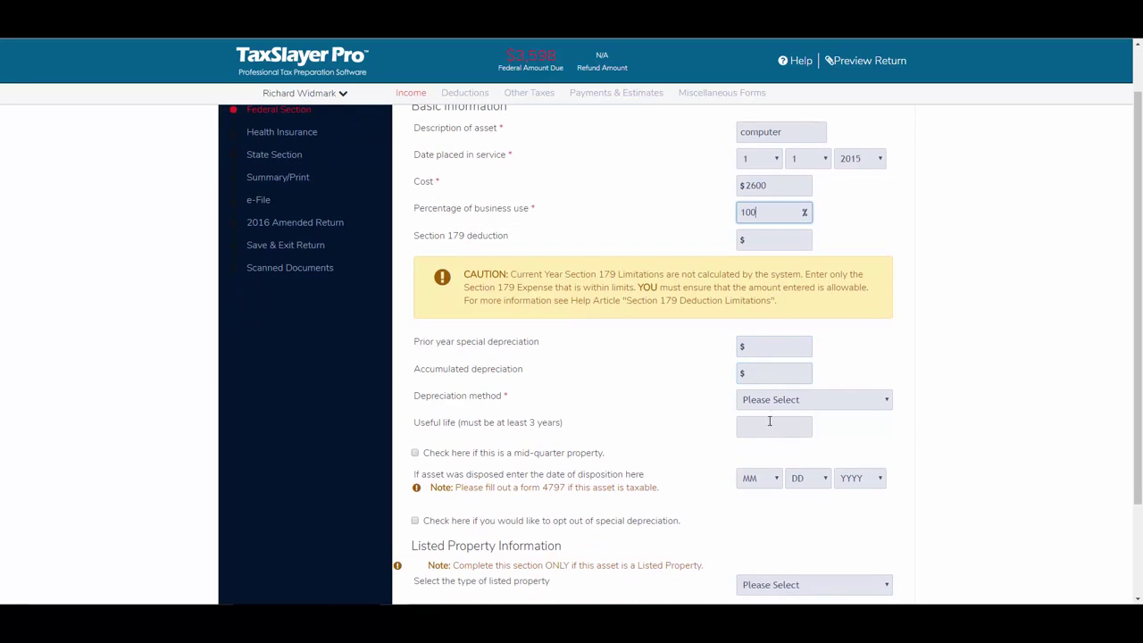
{"action": "left_click", "coordinate": [775, 375]}
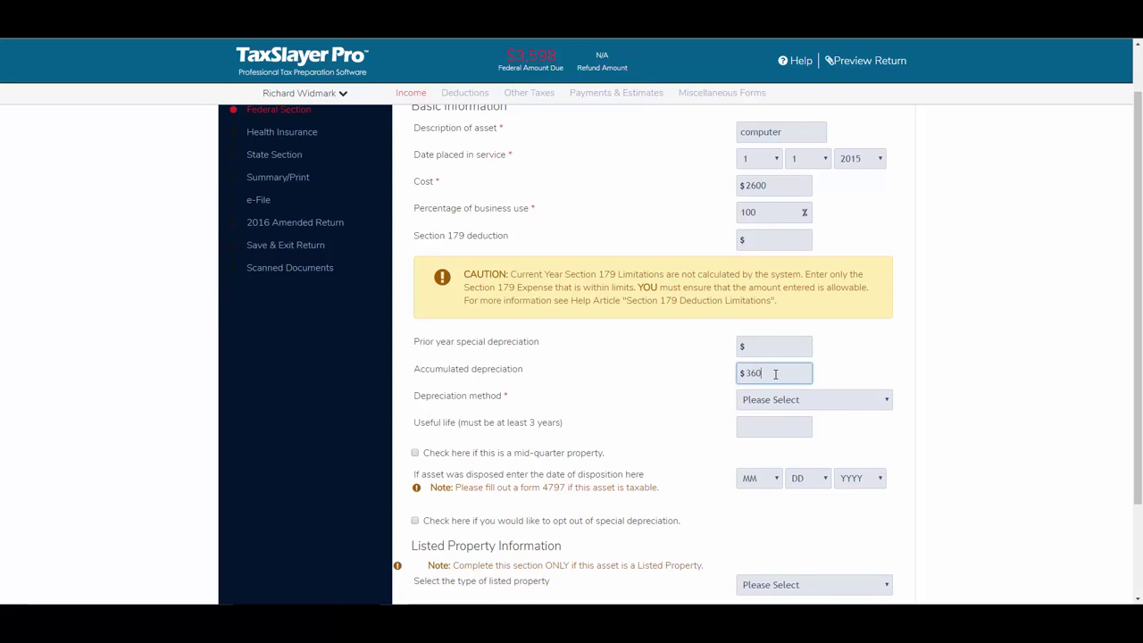
Choose MACRS 5 YR 200% as the depreciation method and save the computer asset
{"action": "left_click", "coordinate": [855, 400]}
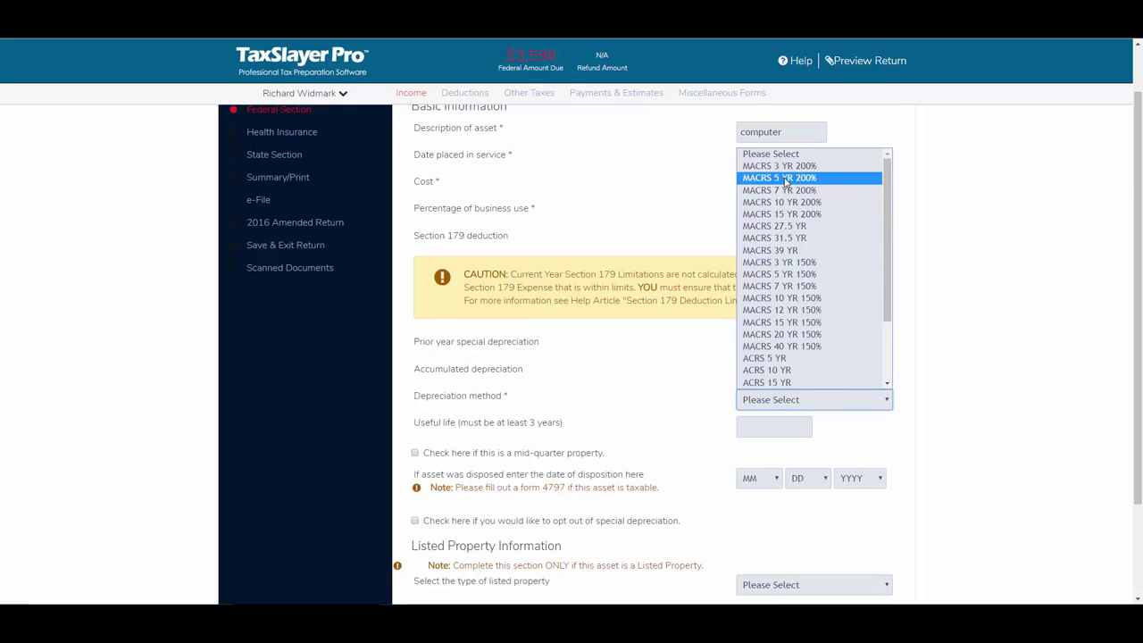
{"action": "left_click", "coordinate": [785, 178]}
{"action": "scroll", "coordinate": [492, 347], "scroll_direction": "down", "scroll_amount": 2}
{"action": "left_click", "coordinate": [640, 357]}
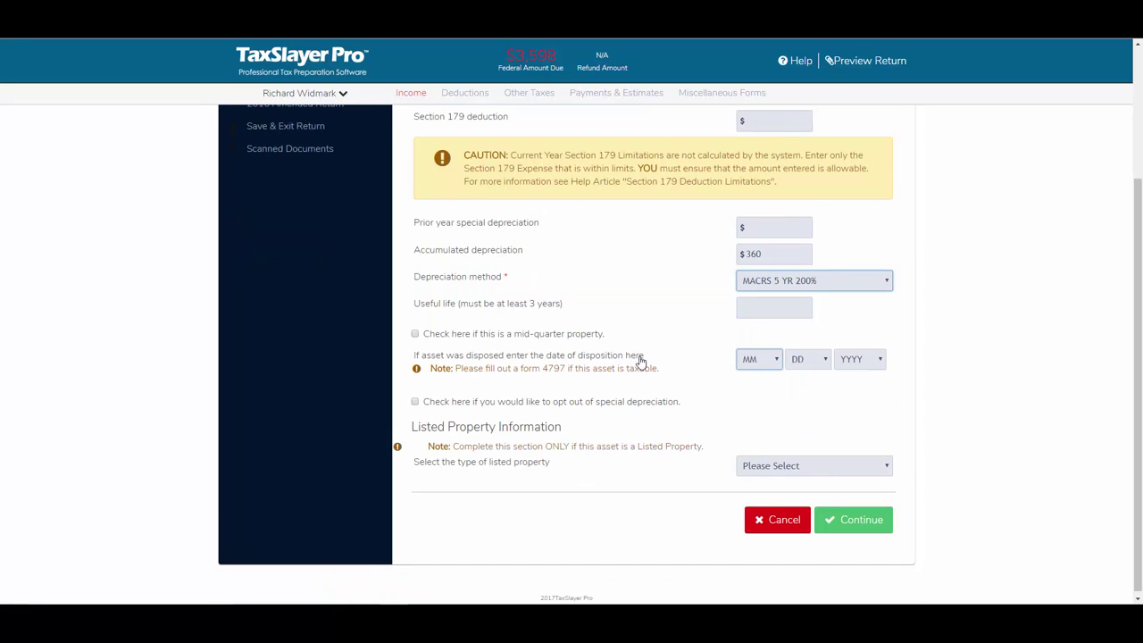
{"action": "left_click", "coordinate": [615, 382]}
{"action": "scroll", "coordinate": [759, 469], "scroll_direction": "down", "scroll_amount": 1}
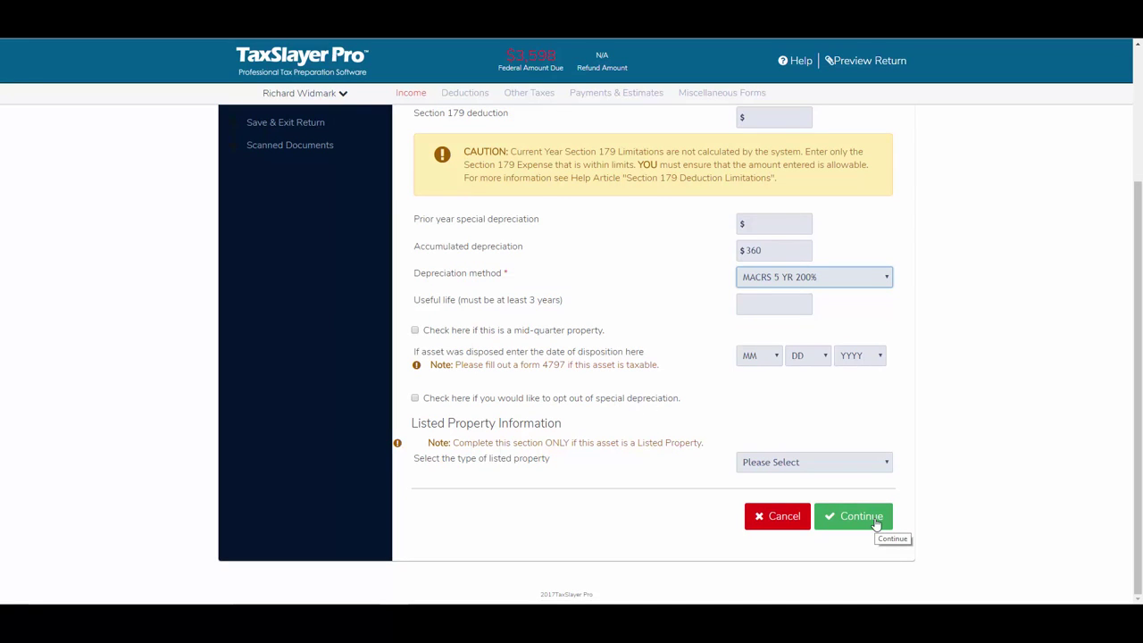
{"action": "left_click", "coordinate": [860, 516]}
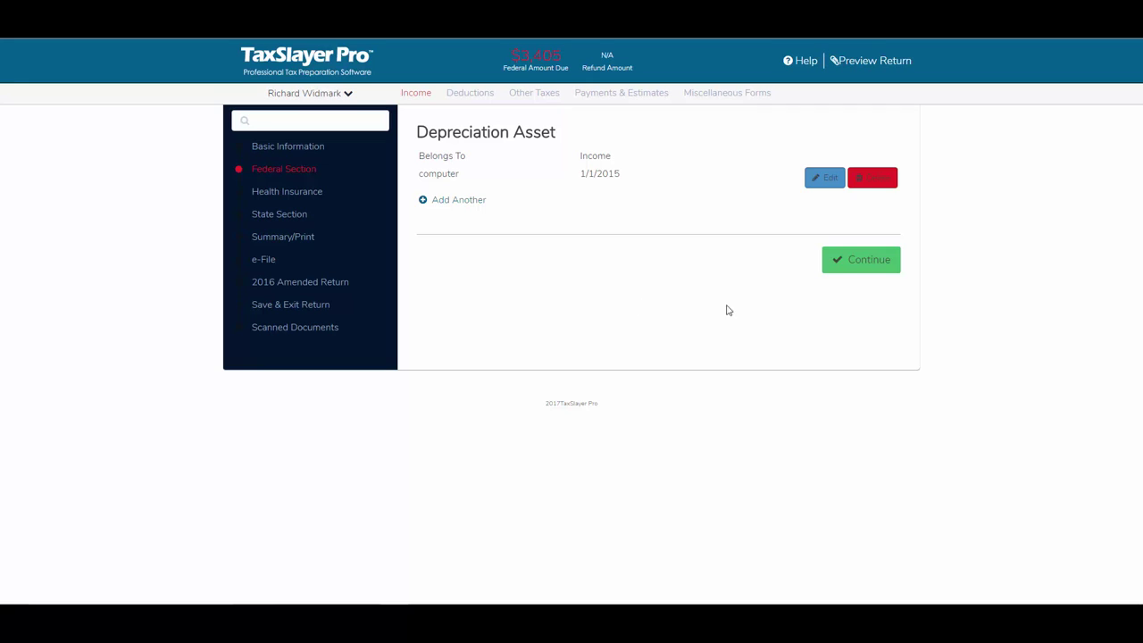
Close out the asset list and Form 4562, then start a Schedule C Other Expenses entry
{"action": "left_click", "coordinate": [853, 261]}
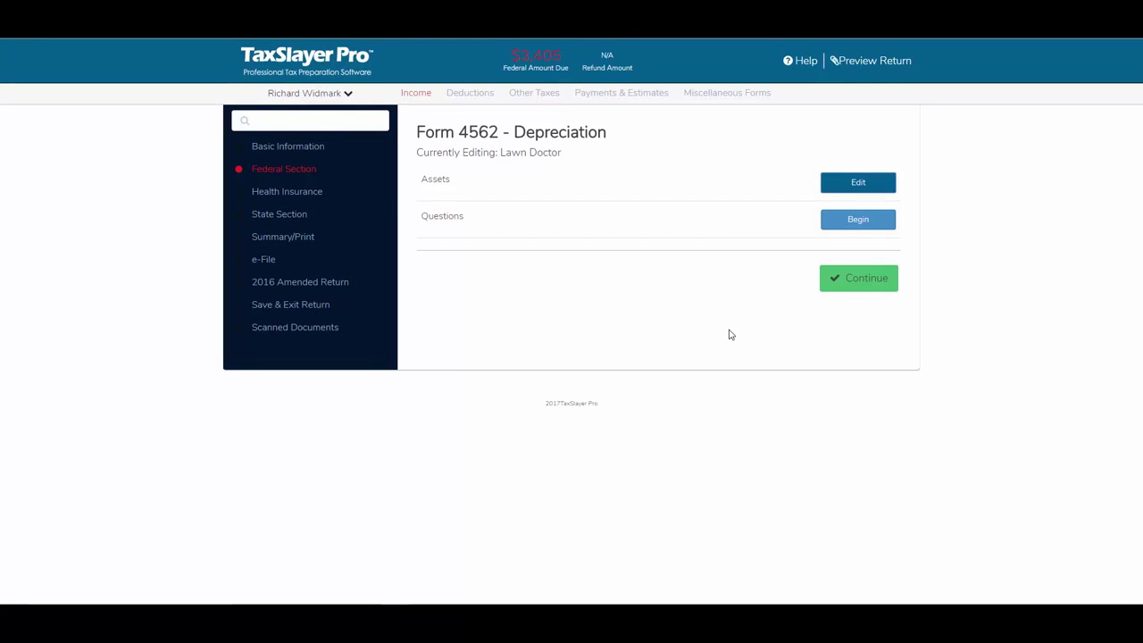
{"action": "left_click", "coordinate": [857, 284]}
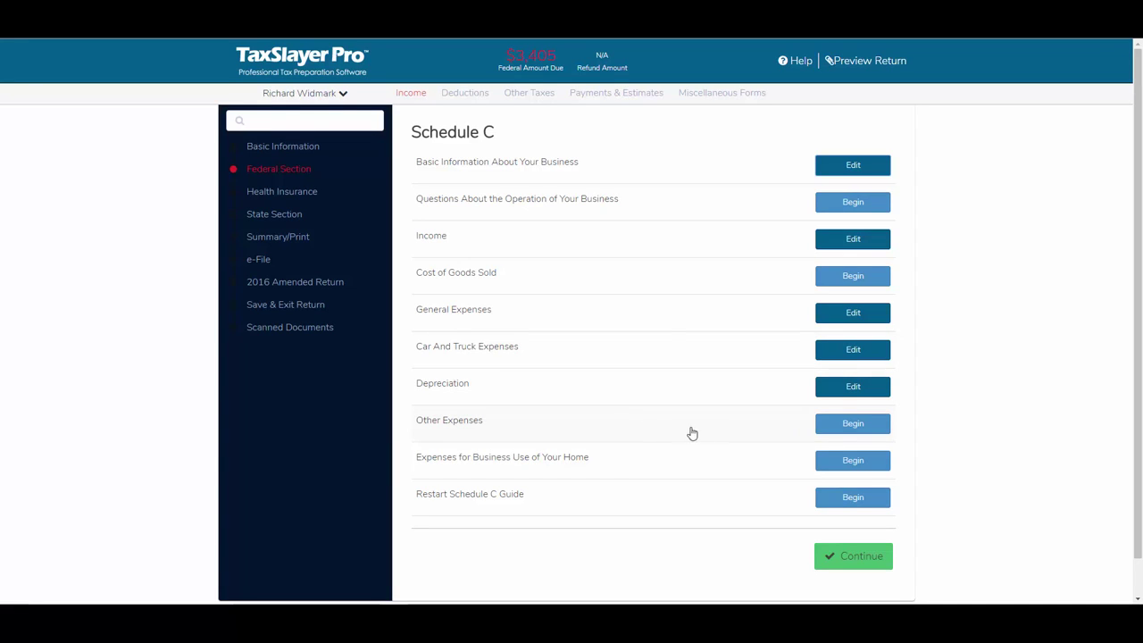
{"action": "left_click", "coordinate": [844, 433]}
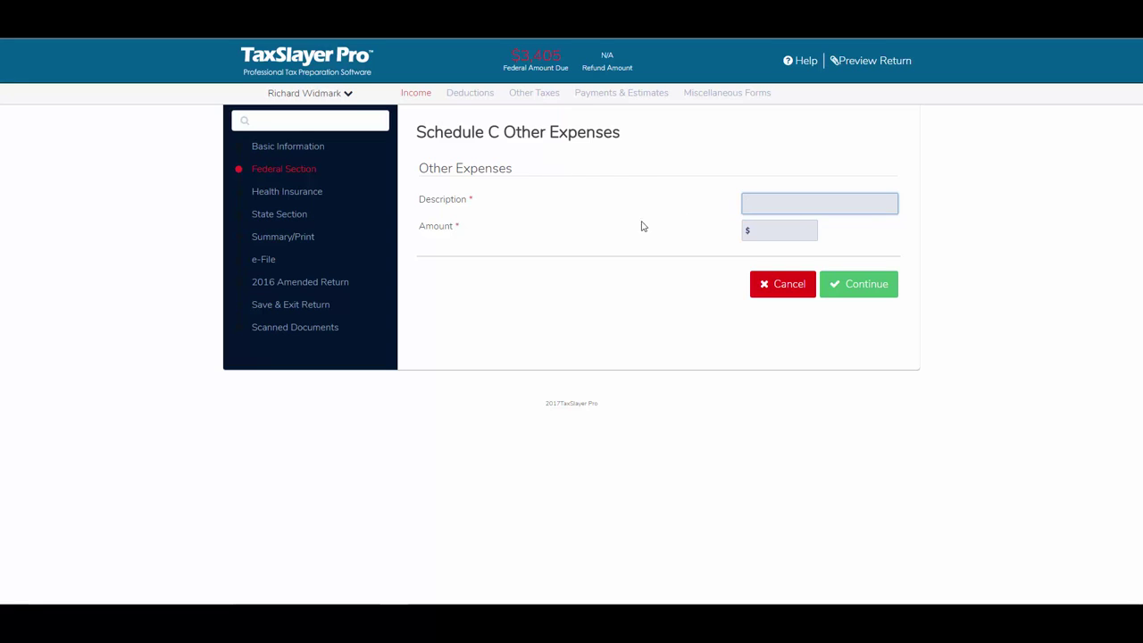
Cancel the blank Other Expenses entry to return to the Schedule C menu
{"action": "left_click", "coordinate": [757, 295]}
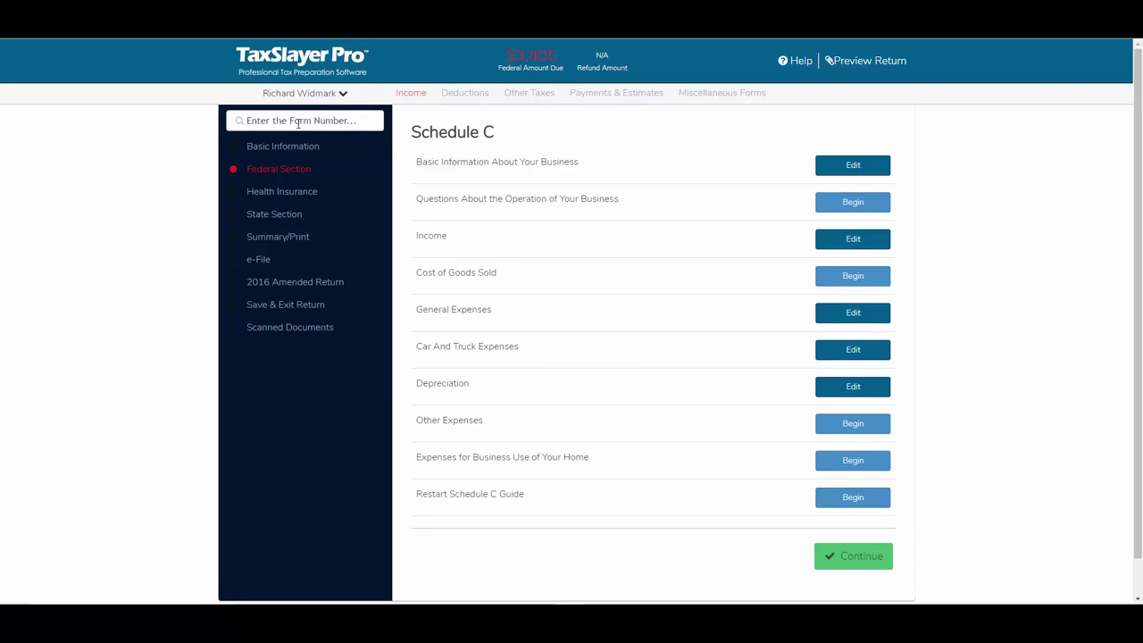
Search forms for '1099-mi' and jump to a new Form 1099-MISC entry
{"action": "left_click", "coordinate": [299, 124]}
{"action": "type", "text": "1099"}
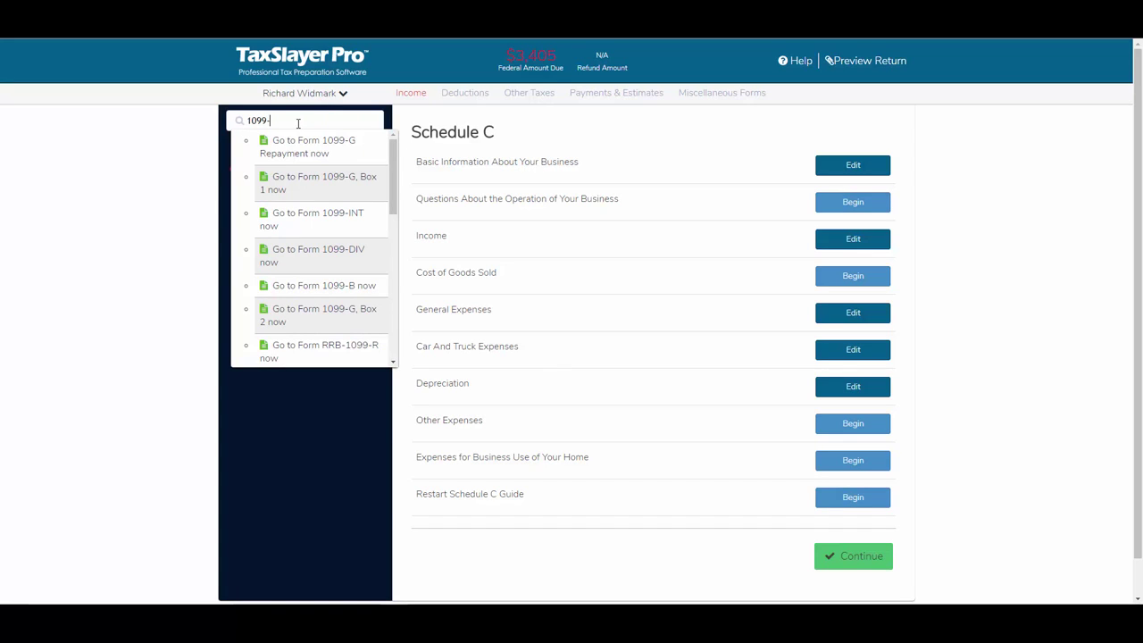
{"action": "type", "text": "-mi"}
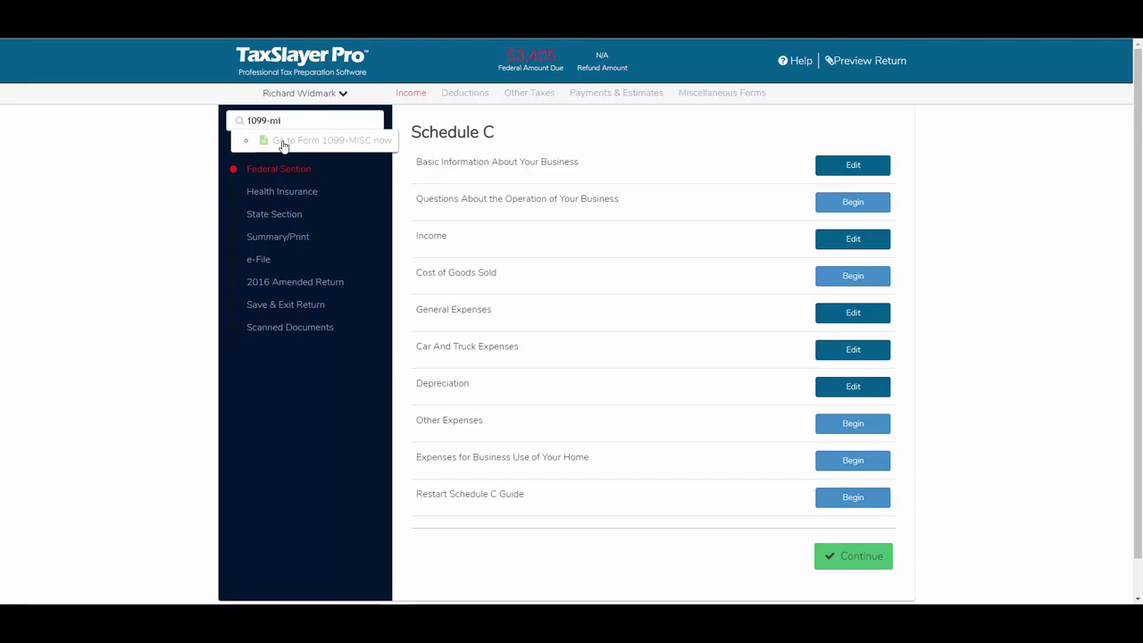
{"action": "left_click", "coordinate": [355, 146]}
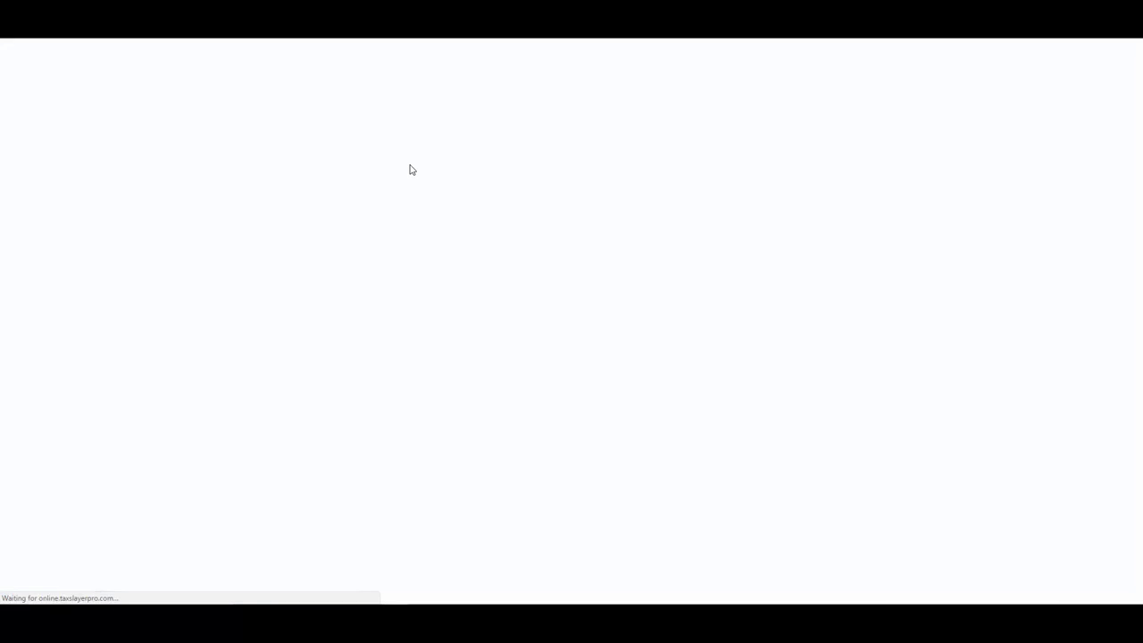
{"action": "left_click", "coordinate": [740, 354]}
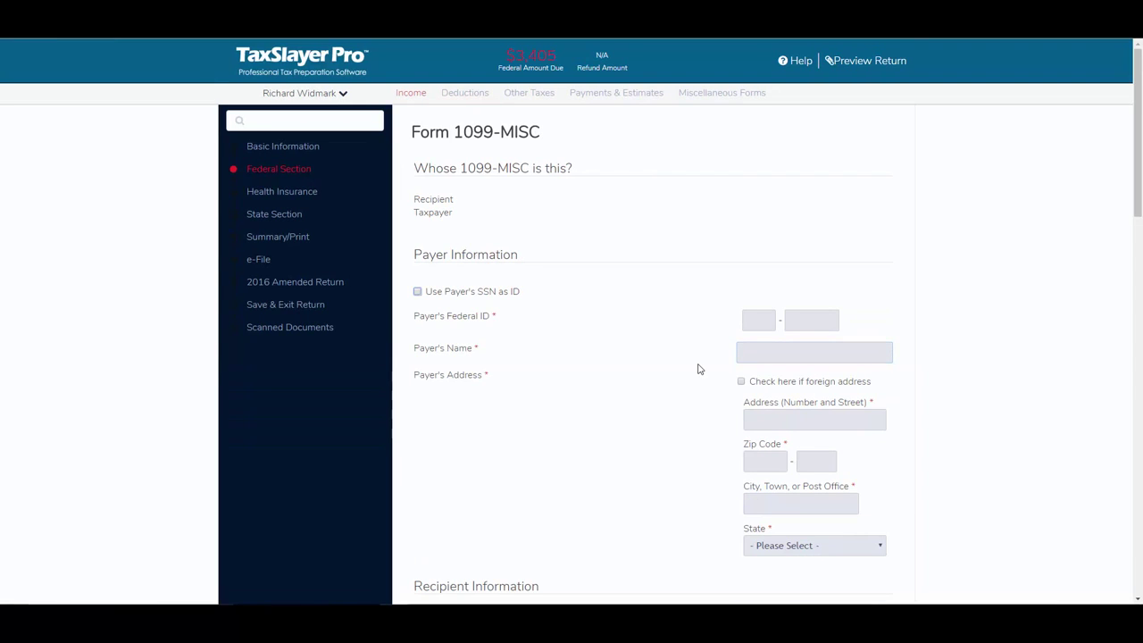
Enter the payer's federal ID, the name TaxSlayer, street address and zip code
{"action": "left_click", "coordinate": [758, 323]}
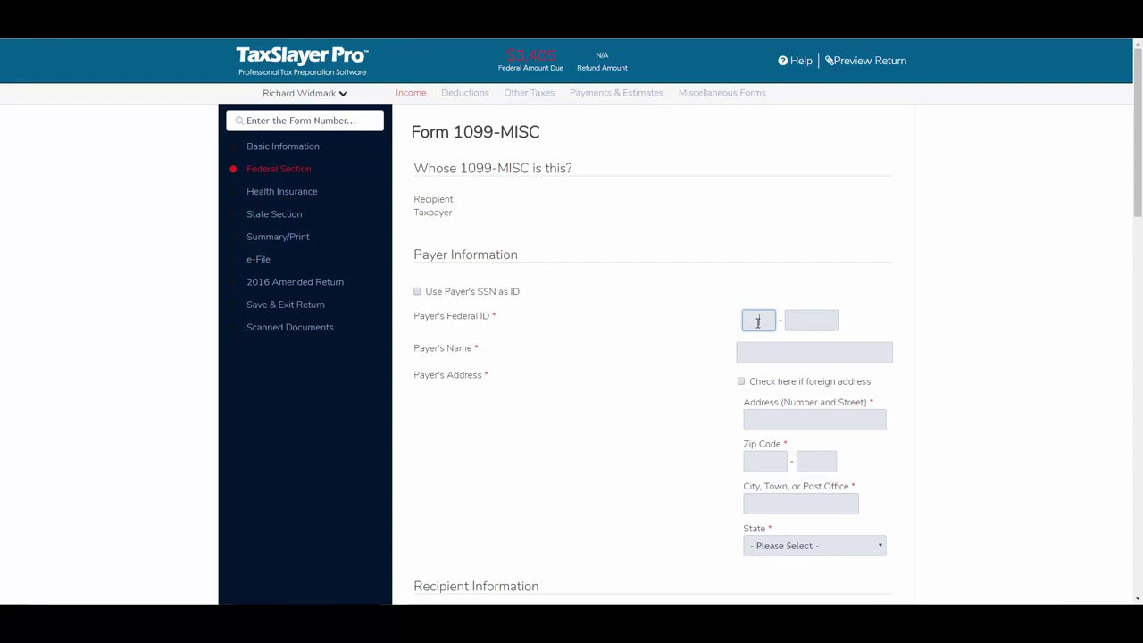
{"action": "type", "text": "6543210"}
{"action": "left_click", "coordinate": [795, 357]}
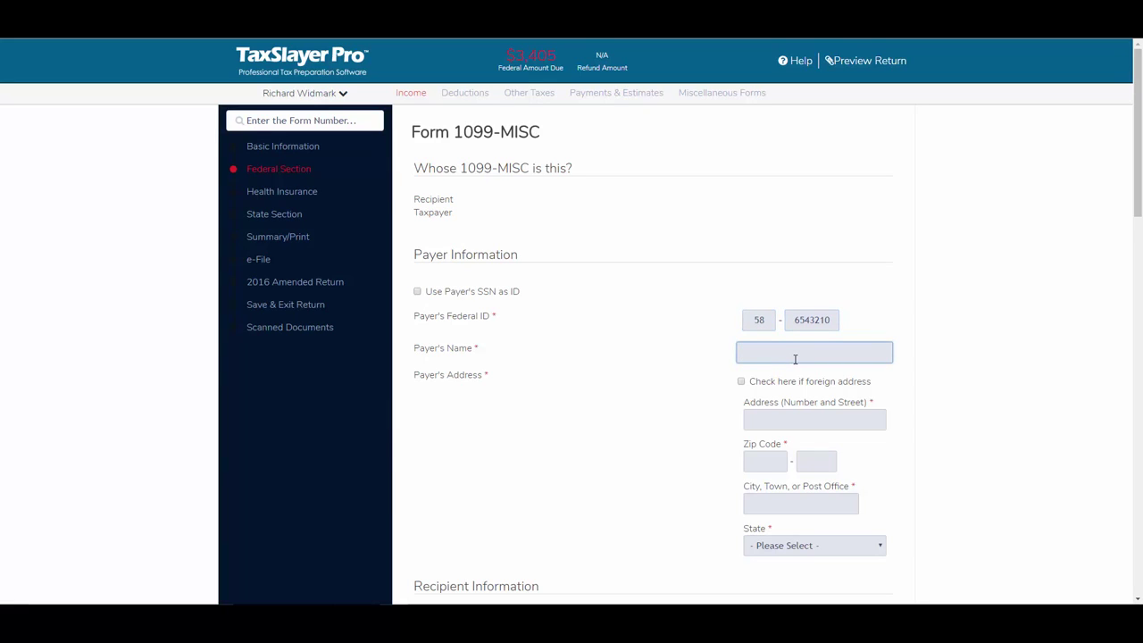
{"action": "type", "text": "TaxSlayer"}
{"action": "left_click", "coordinate": [780, 417]}
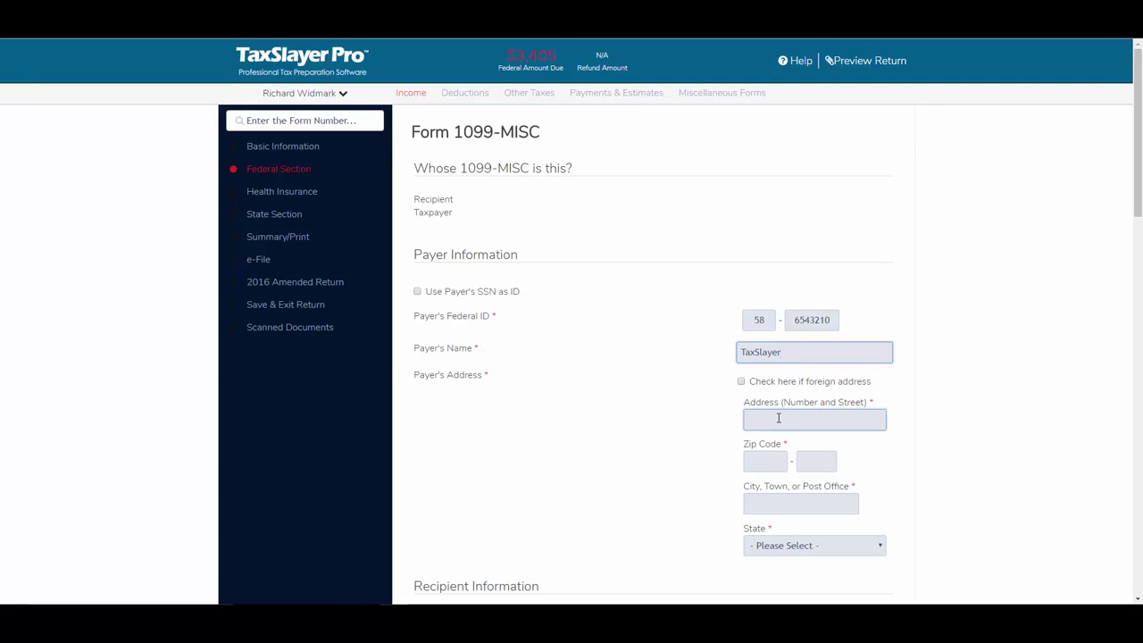
{"action": "type", "text": "123 Oak St"}
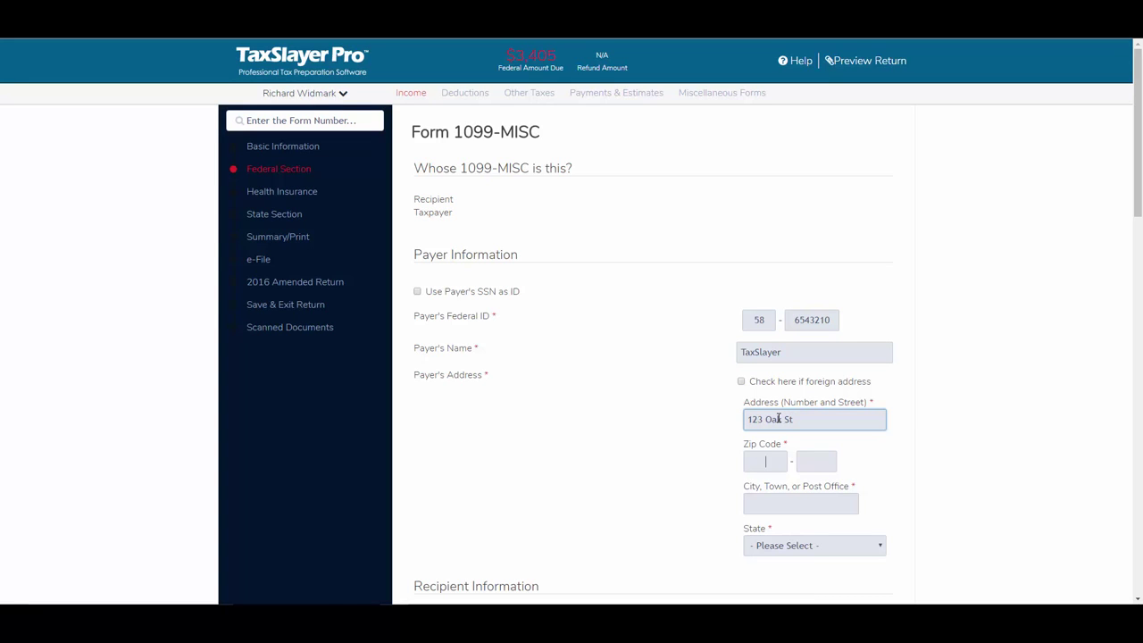
{"action": "type", "text": "30809"}
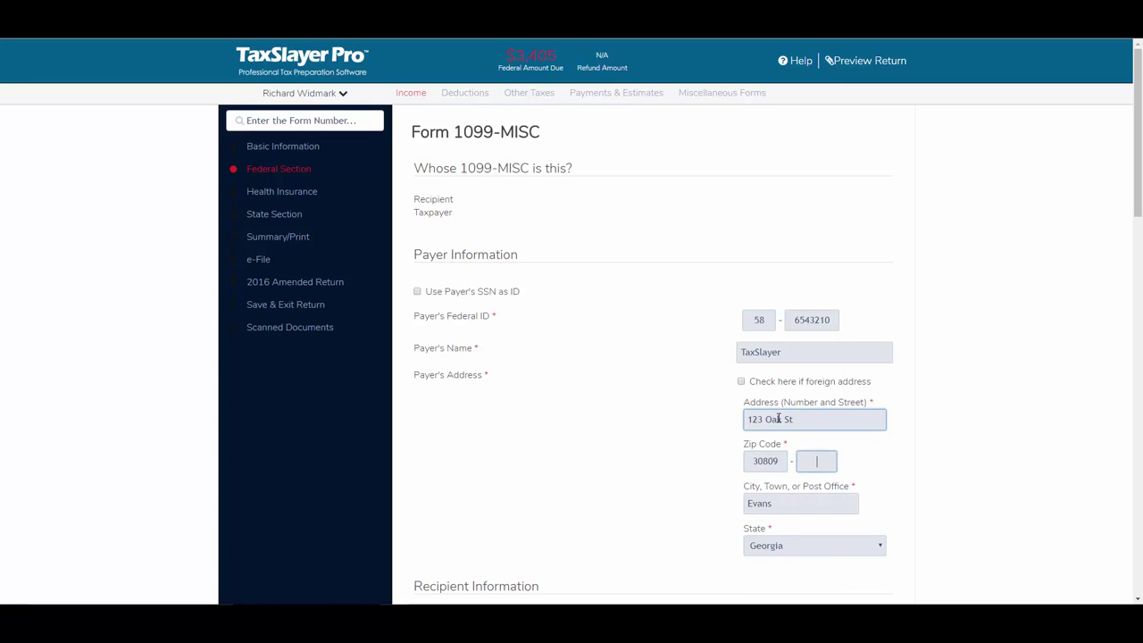
Enter $2500 in box 7 nonemployee compensation and save the 1099-MISC
{"action": "scroll", "coordinate": [906, 375], "scroll_direction": "down", "scroll_amount": 3}
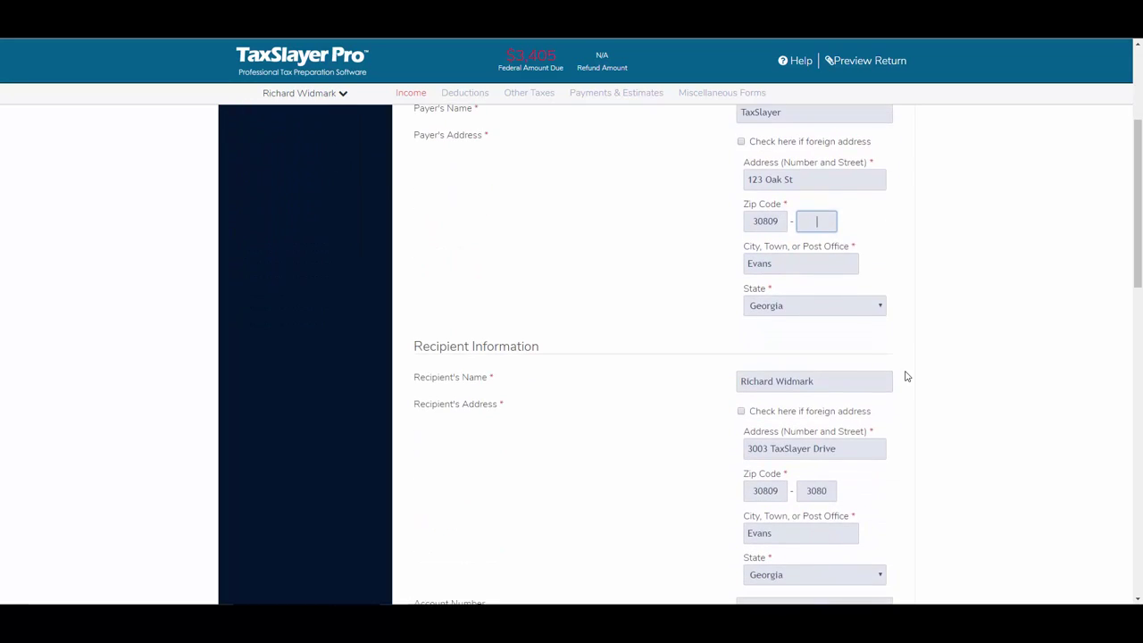
{"action": "scroll", "coordinate": [906, 376], "scroll_direction": "down", "scroll_amount": 2}
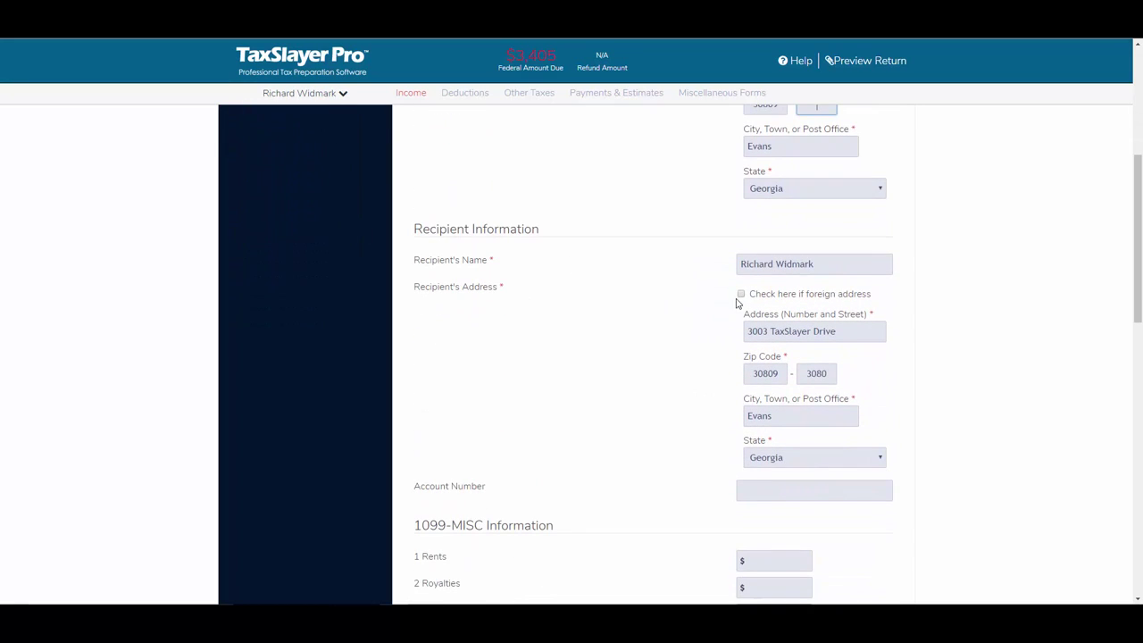
{"action": "scroll", "coordinate": [727, 370], "scroll_direction": "down", "scroll_amount": 2}
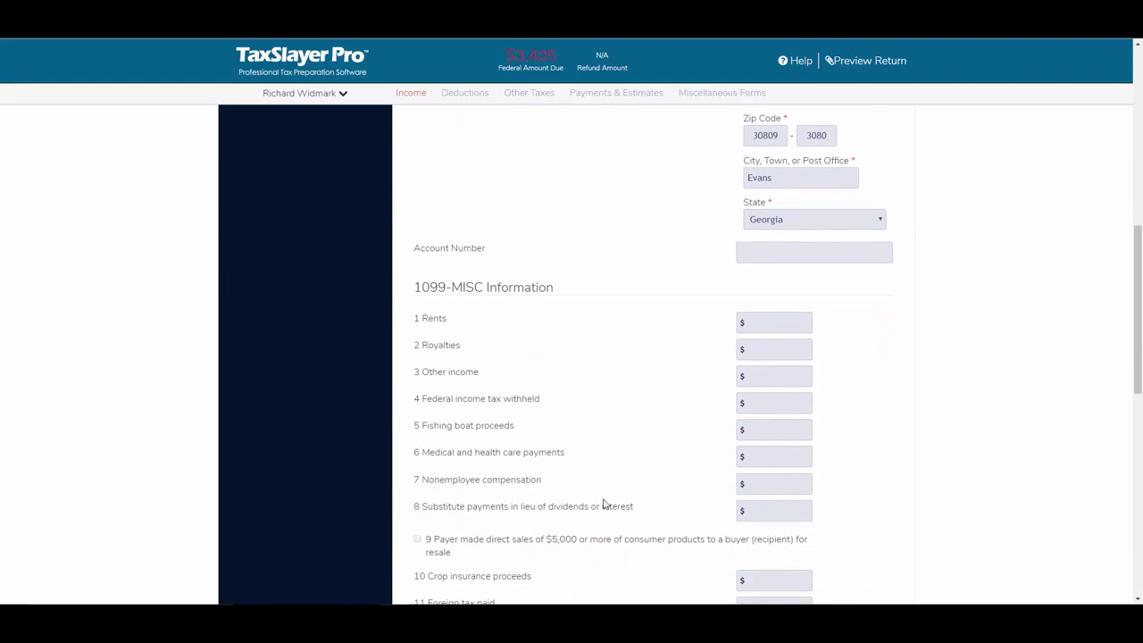
{"action": "left_click", "coordinate": [756, 485]}
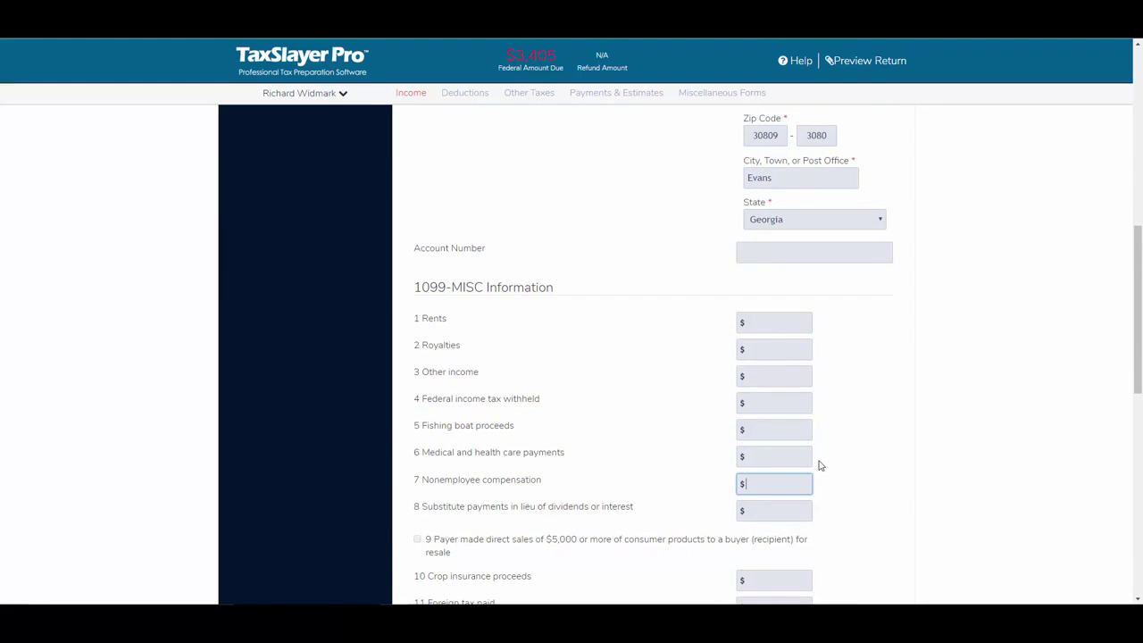
{"action": "scroll", "coordinate": [820, 466], "scroll_direction": "down", "scroll_amount": 3}
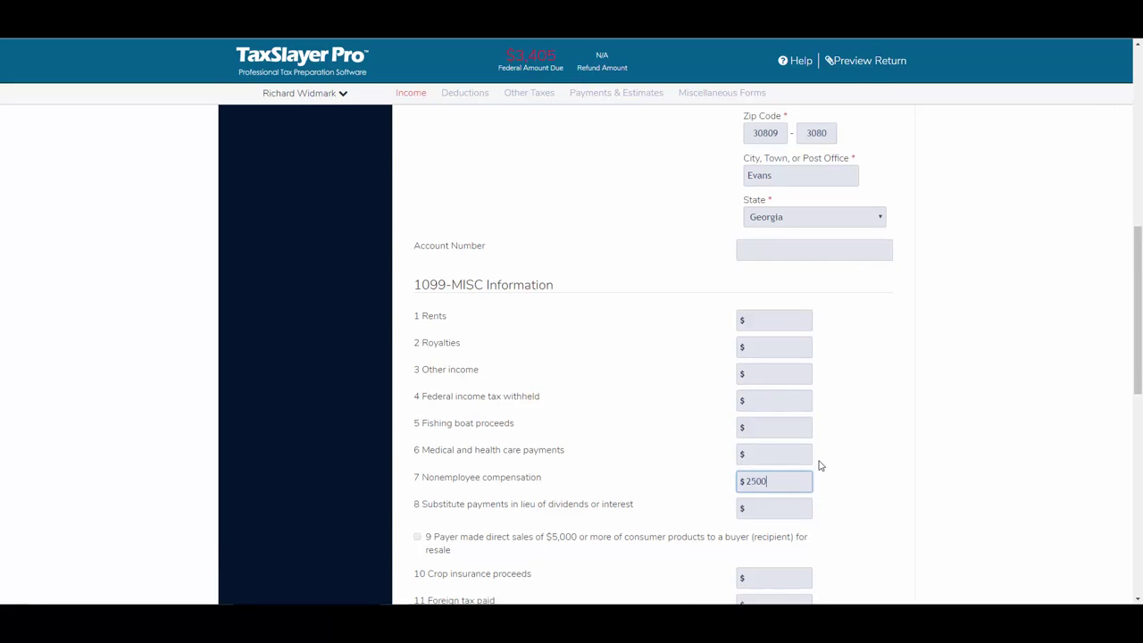
{"action": "scroll", "coordinate": [820, 466], "scroll_direction": "down", "scroll_amount": 4}
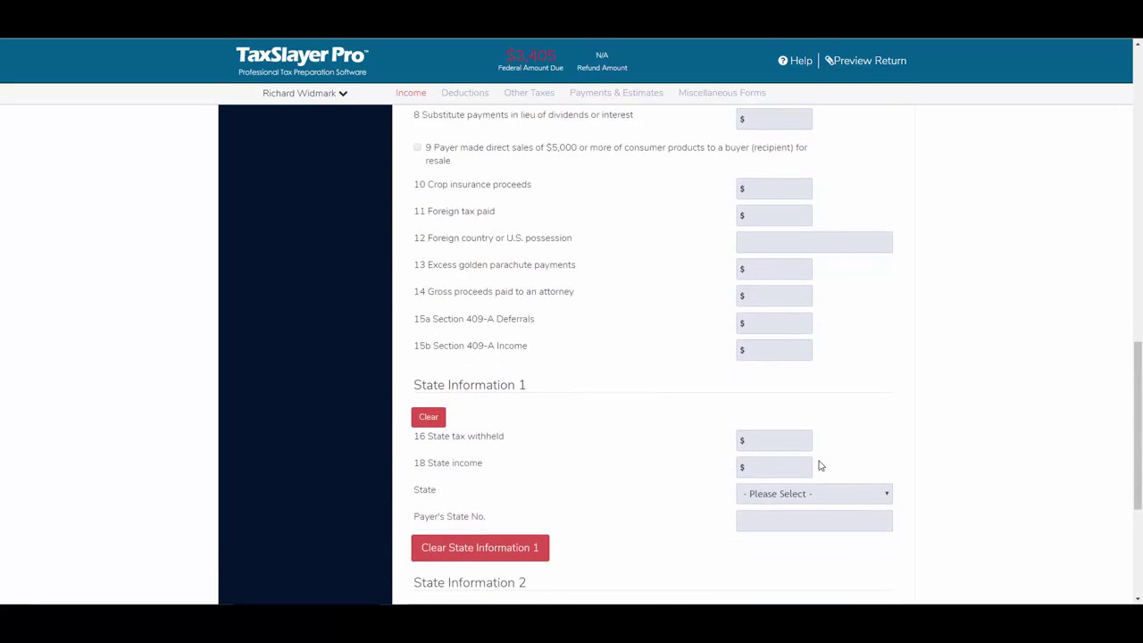
{"action": "scroll", "coordinate": [820, 465], "scroll_direction": "down", "scroll_amount": 1}
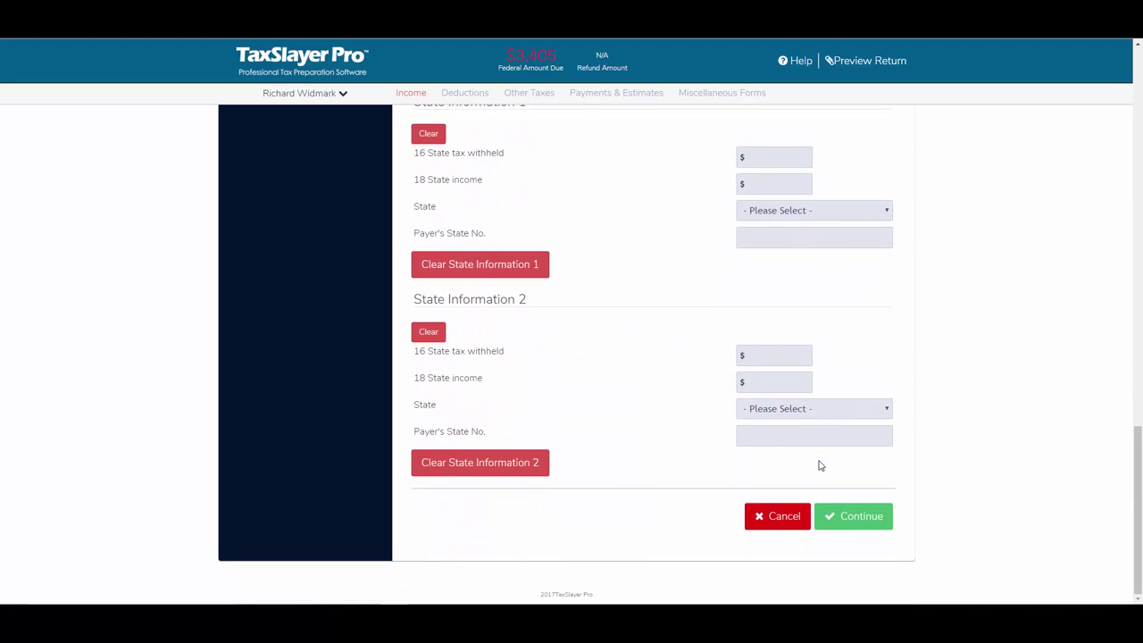
{"action": "left_click", "coordinate": [851, 527]}
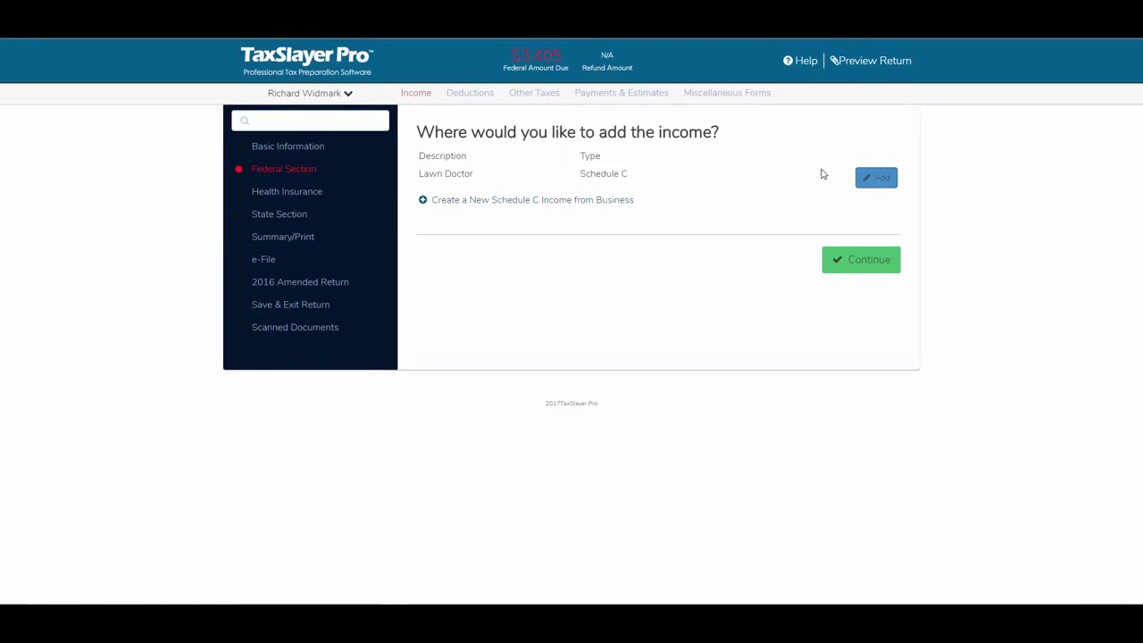
Add the 1099-MISC income to the Lawn Doctor Schedule C
{"action": "left_click", "coordinate": [881, 181]}
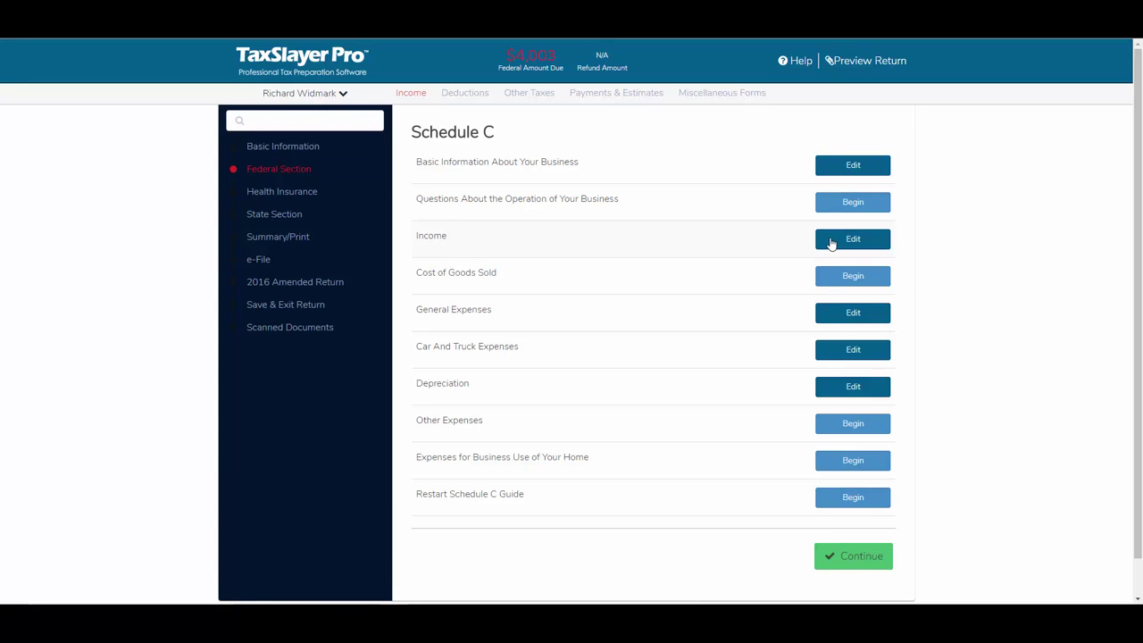
Open Schedule C Income, confirm $35000 gross receipts plus $2,500 from the 1099-MISC, and save
{"action": "left_click", "coordinate": [831, 243]}
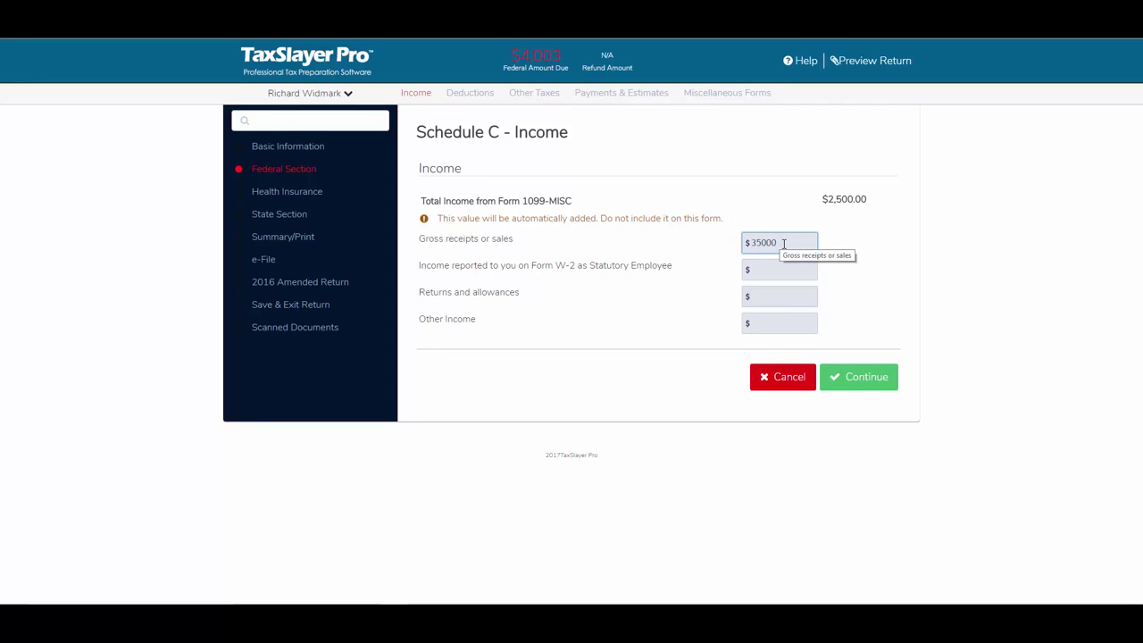
{"action": "left_click", "coordinate": [834, 378]}
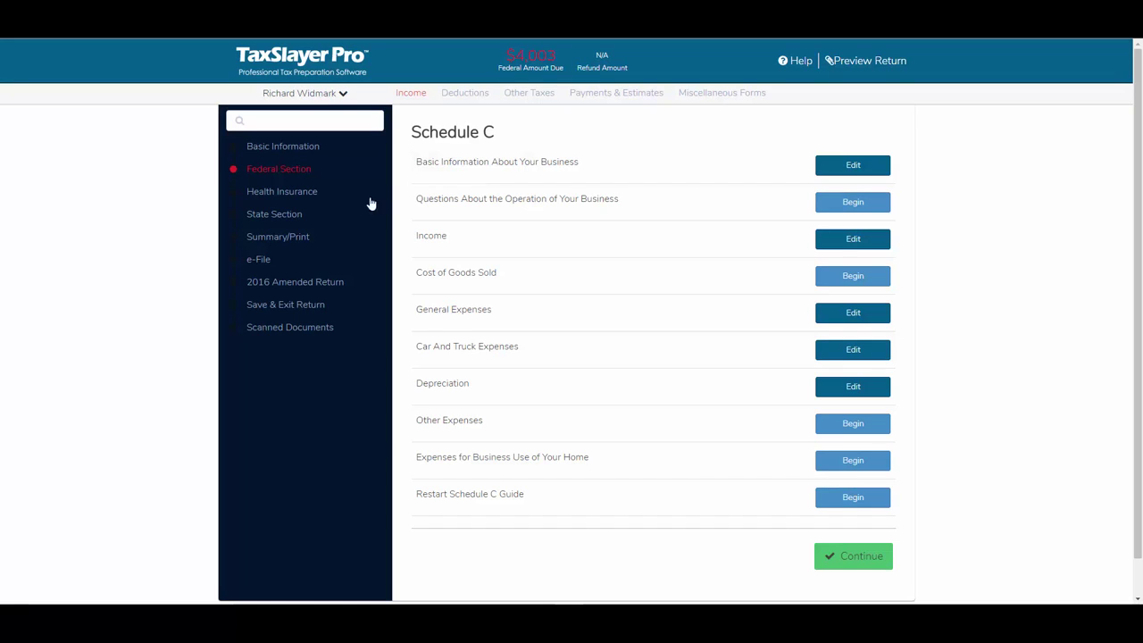
Review Form 1040 pages 2 and 1 in the calculation summary, showing $4,003 total tax
{"action": "left_click", "coordinate": [262, 239]}
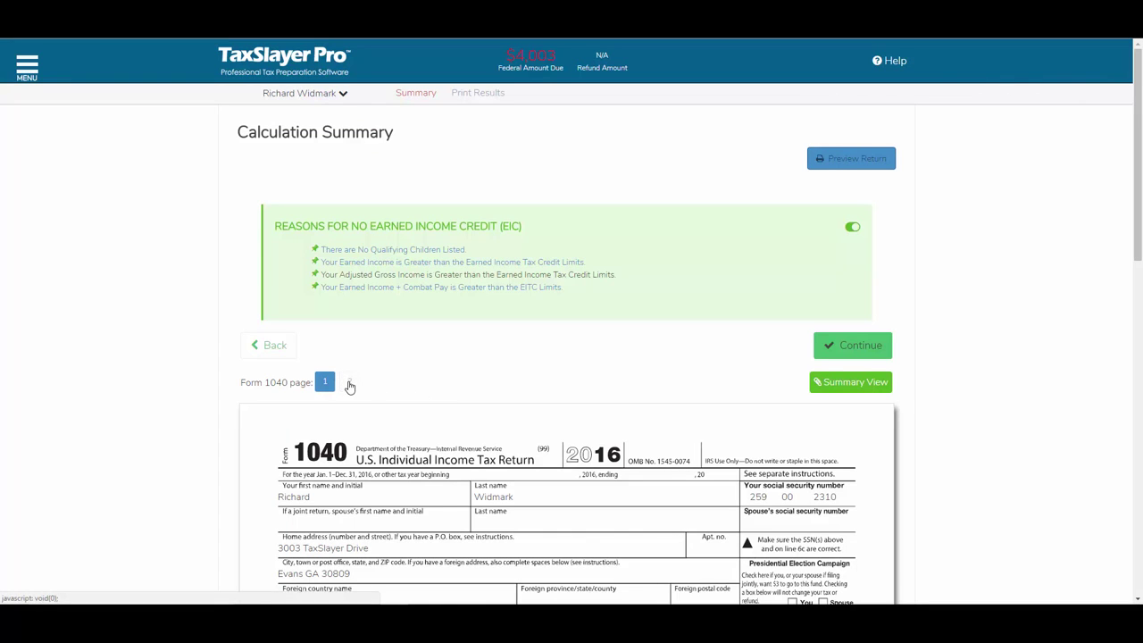
{"action": "left_click", "coordinate": [350, 383]}
{"action": "scroll", "coordinate": [416, 367], "scroll_direction": "down", "scroll_amount": 2}
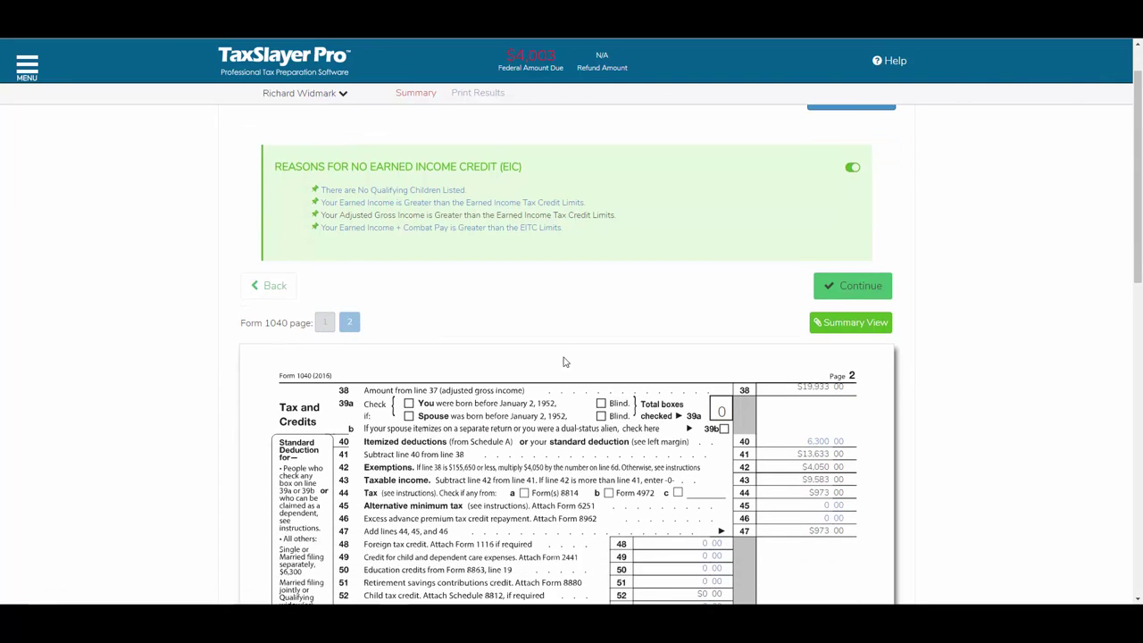
{"action": "scroll", "coordinate": [579, 355], "scroll_direction": "down", "scroll_amount": 3}
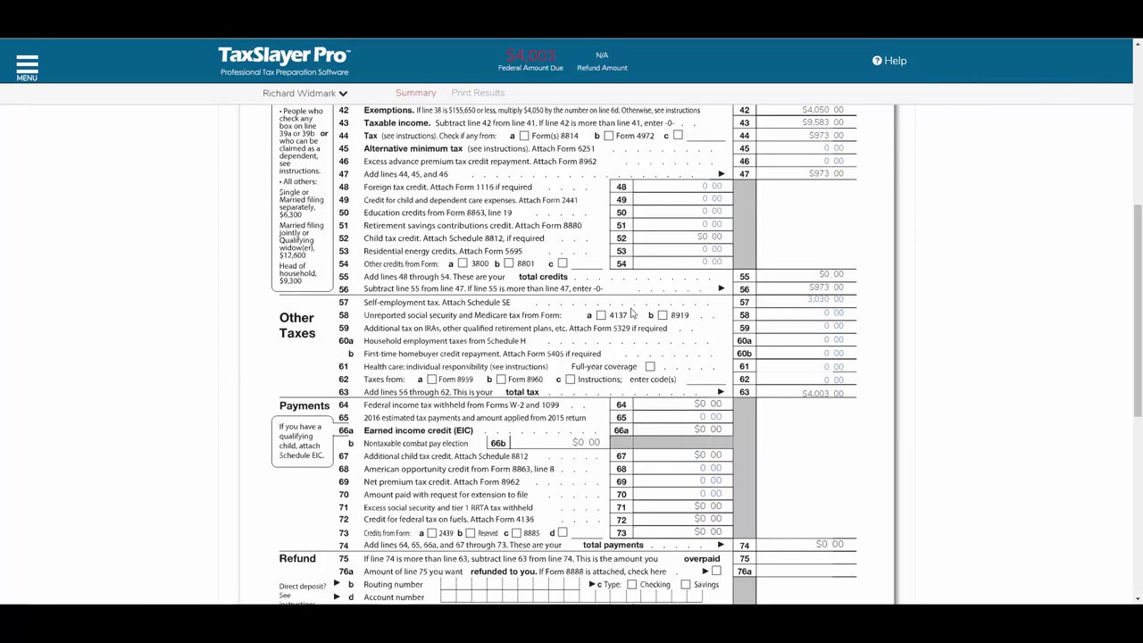
{"action": "scroll", "coordinate": [710, 311], "scroll_direction": "up", "scroll_amount": 4}
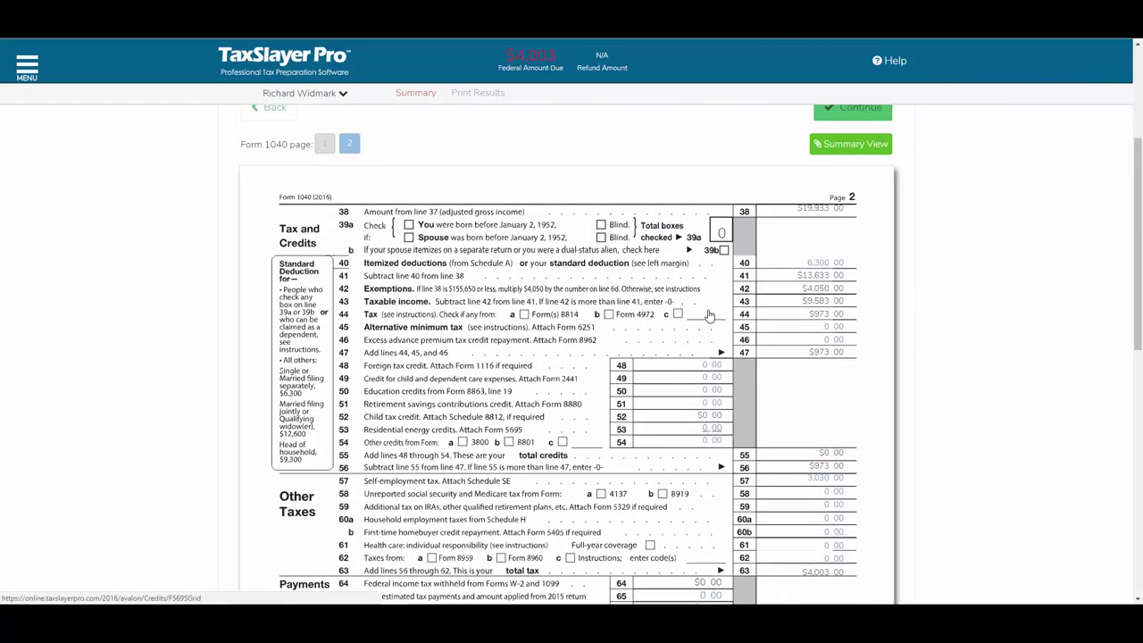
{"action": "left_click", "coordinate": [324, 262]}
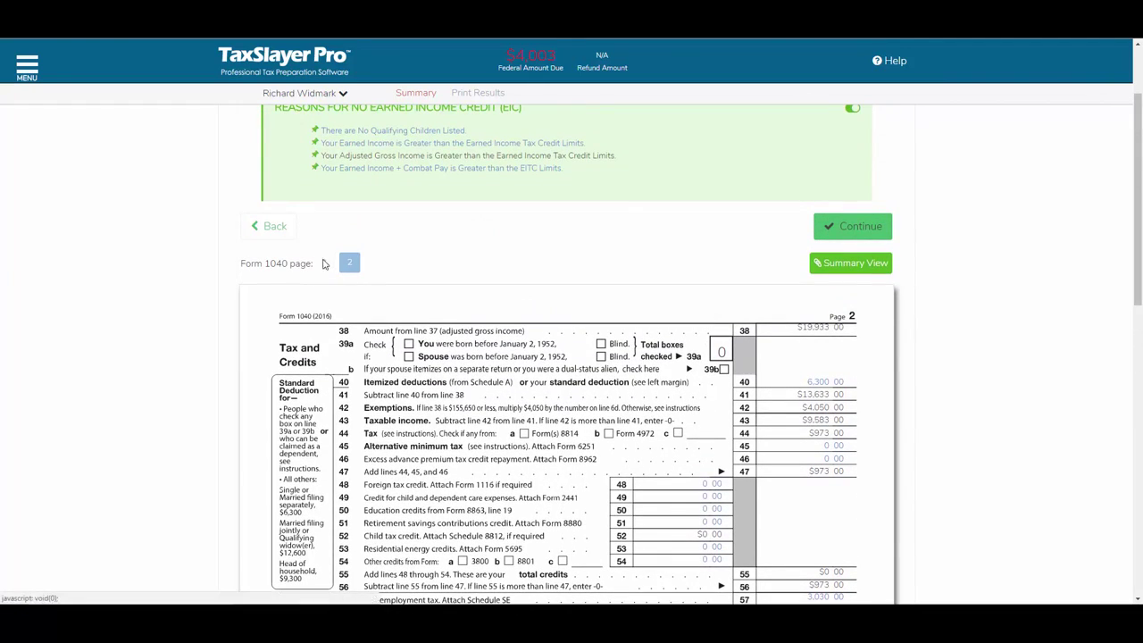
{"action": "scroll", "coordinate": [572, 320], "scroll_direction": "down", "scroll_amount": 6}
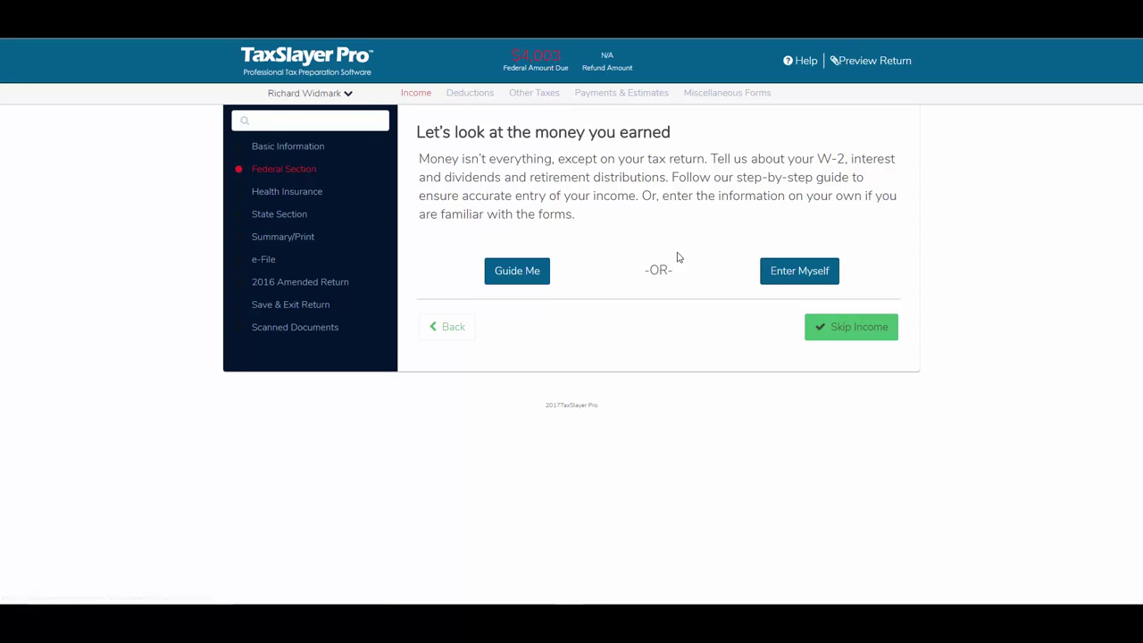
Add a new blank Schedule C business alongside the existing $37,500 Lawn Doctor business
{"action": "left_click", "coordinate": [783, 276]}
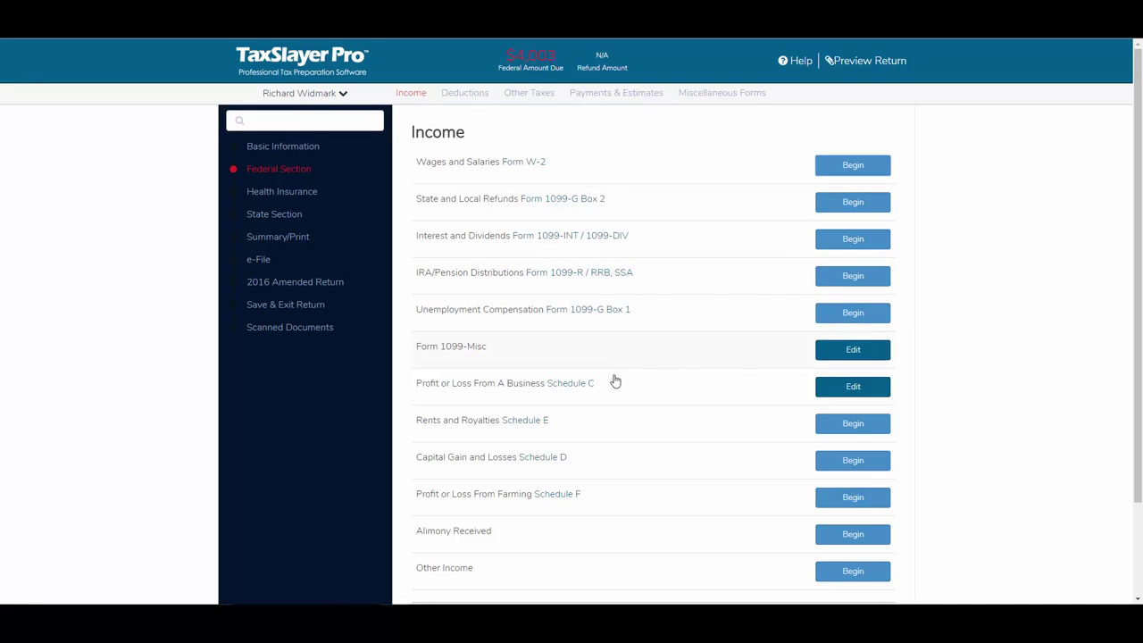
{"action": "left_click", "coordinate": [837, 393]}
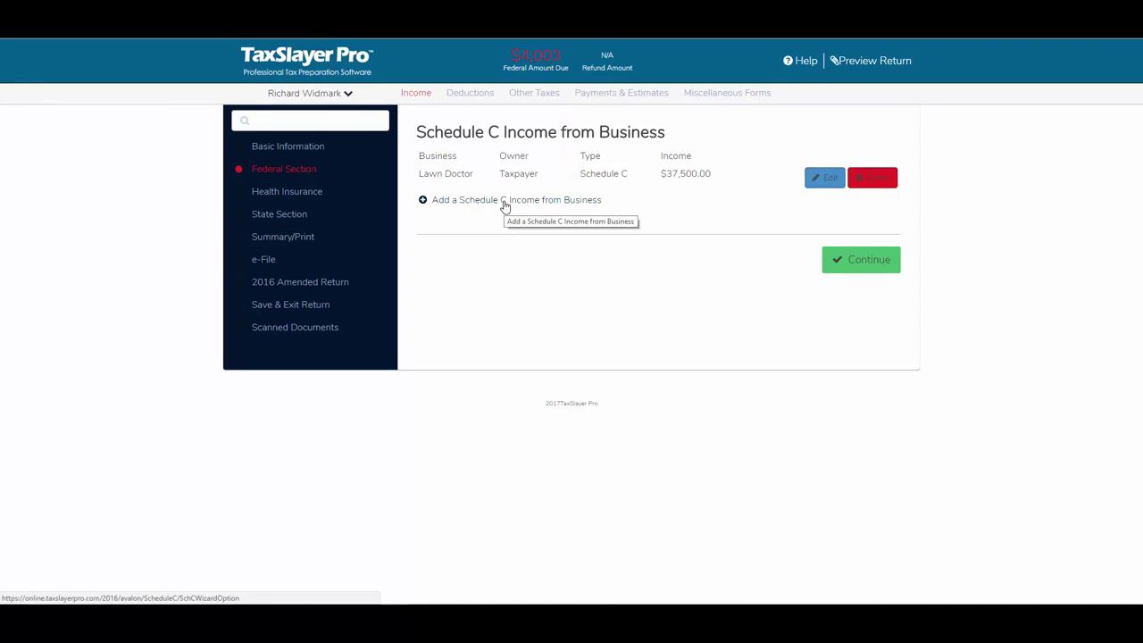
{"action": "left_click", "coordinate": [505, 204]}
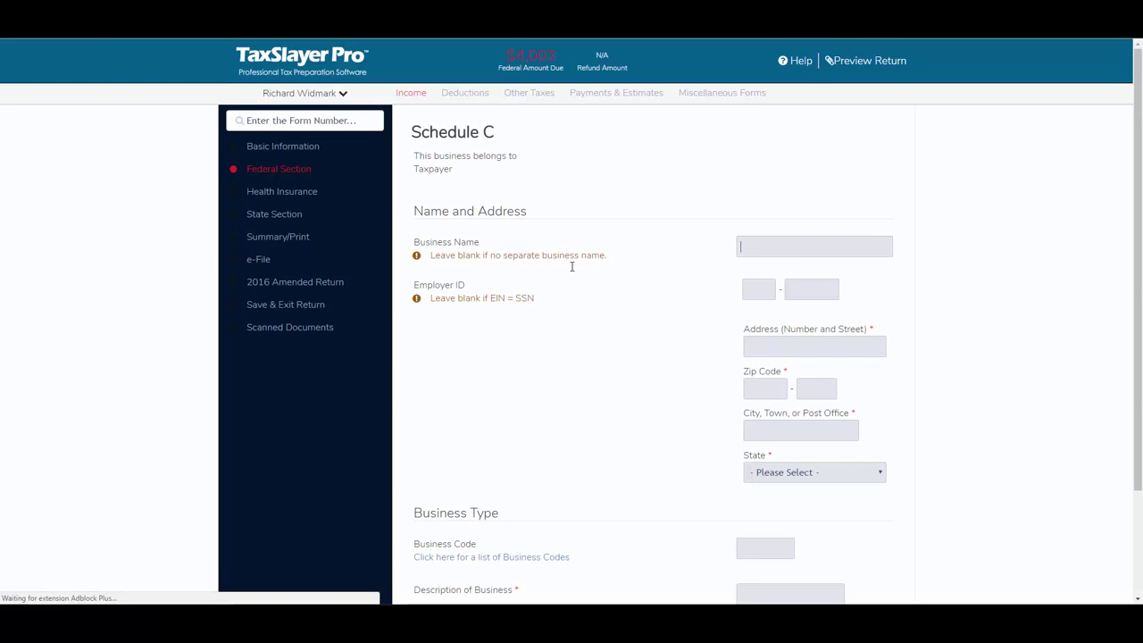